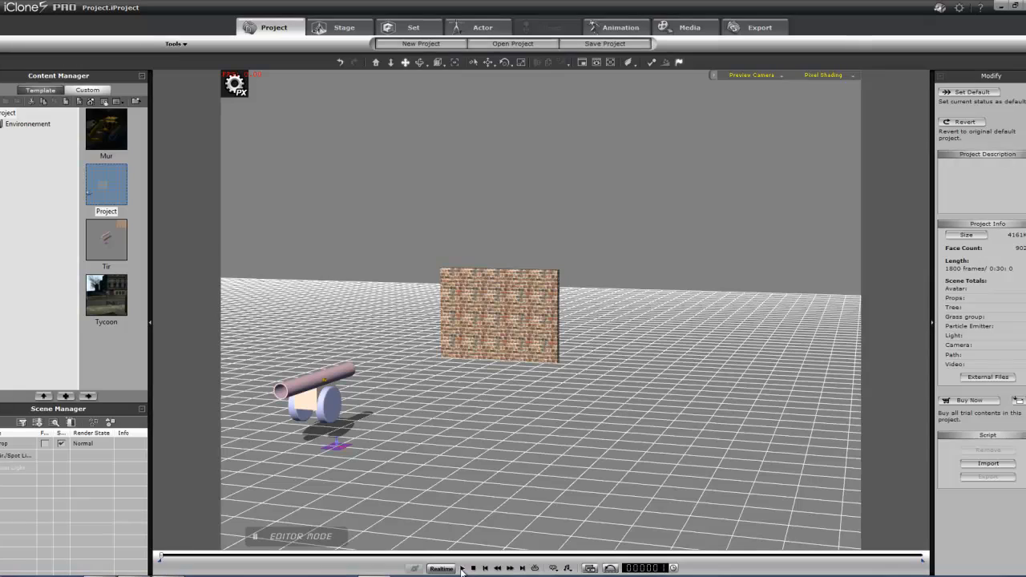
Play the cannon-and-wall physics simulation to its collapse, and start a new project without saving the current one
{"action": "left_click", "coordinate": [462, 559]}
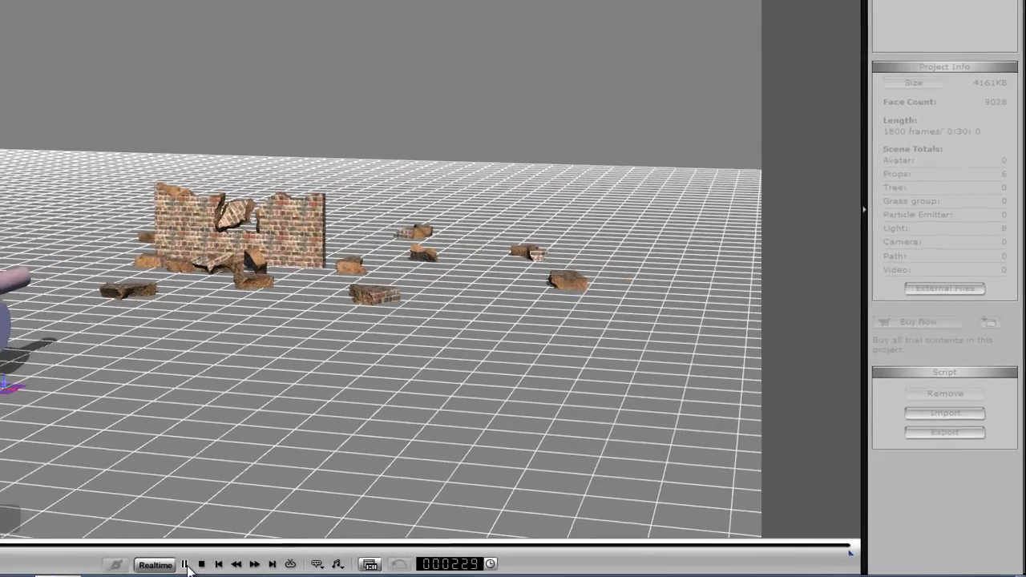
{"action": "left_click", "coordinate": [462, 568]}
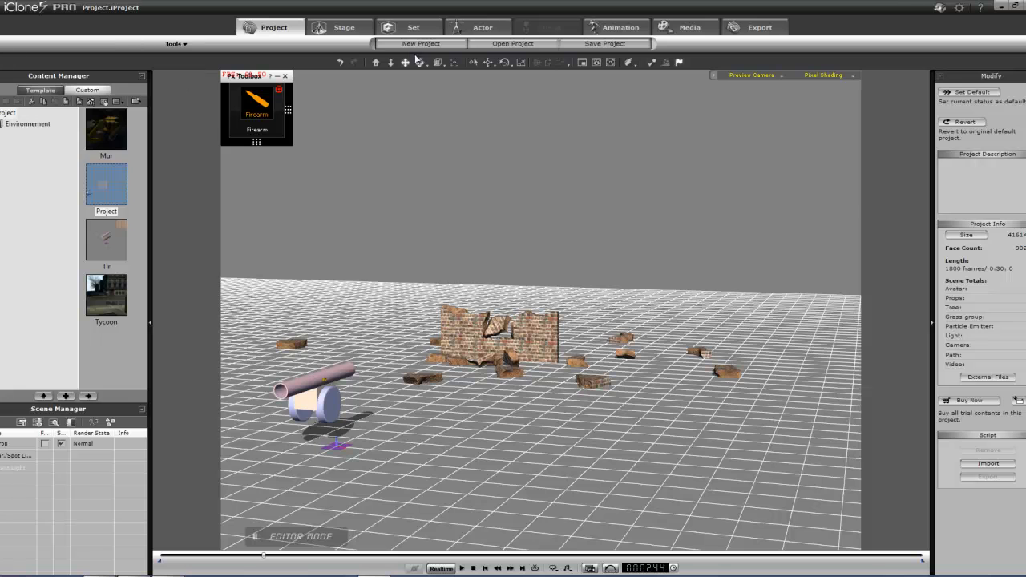
{"action": "left_click", "coordinate": [411, 48]}
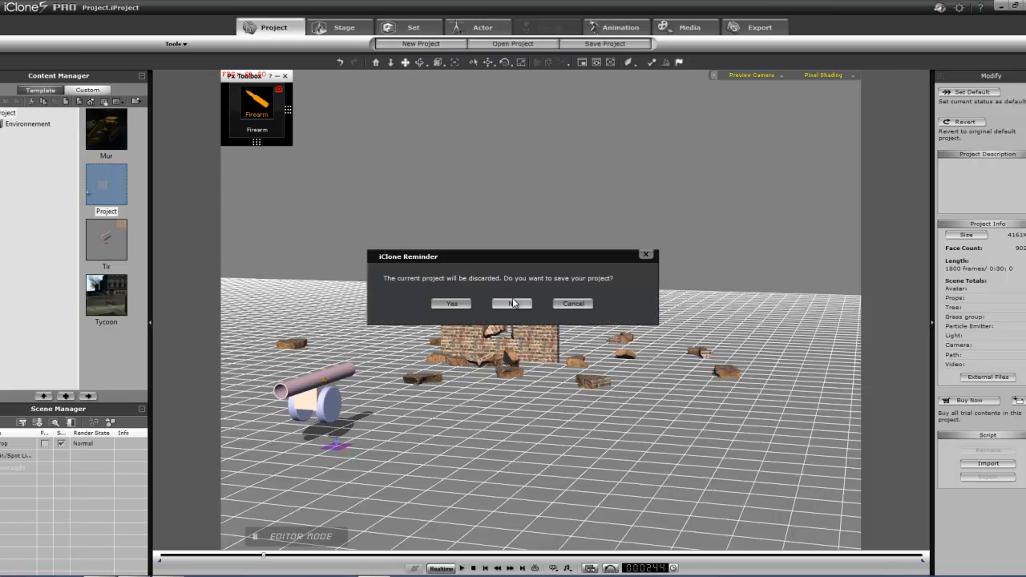
{"action": "left_click", "coordinate": [514, 304]}
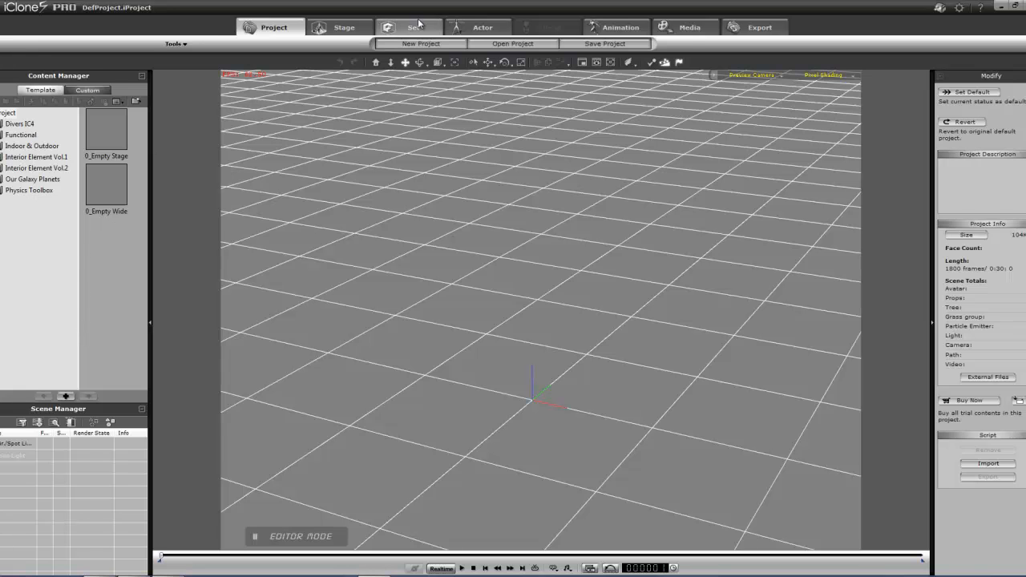
Add the Infinite Plane prop from the Physics Props library to the empty scene
{"action": "left_click", "coordinate": [417, 29]}
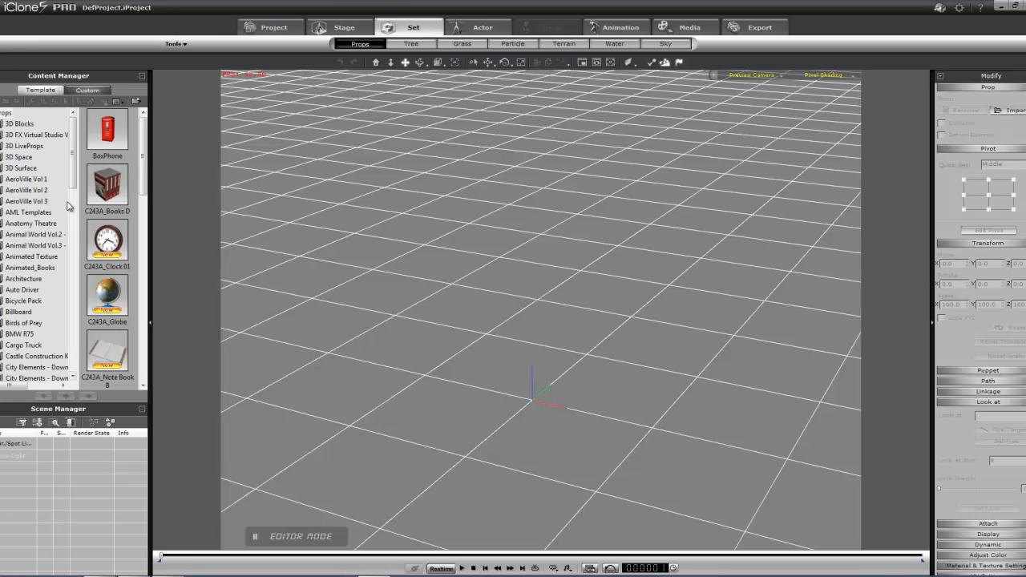
{"action": "left_click_drag", "start_coordinate": [75, 151], "coordinate": [79, 301]}
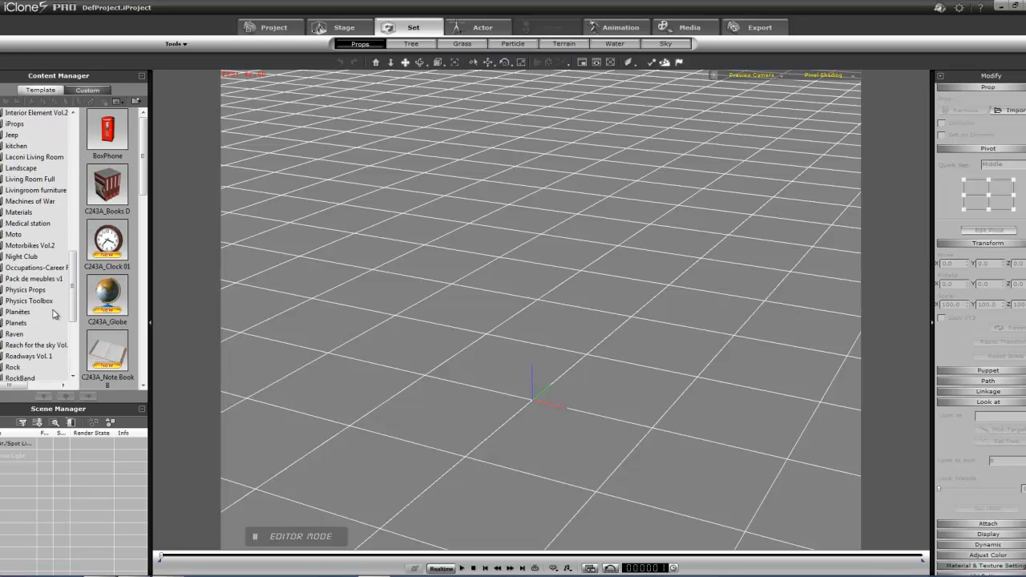
{"action": "left_click", "coordinate": [25, 290]}
{"action": "left_click", "coordinate": [106, 241]}
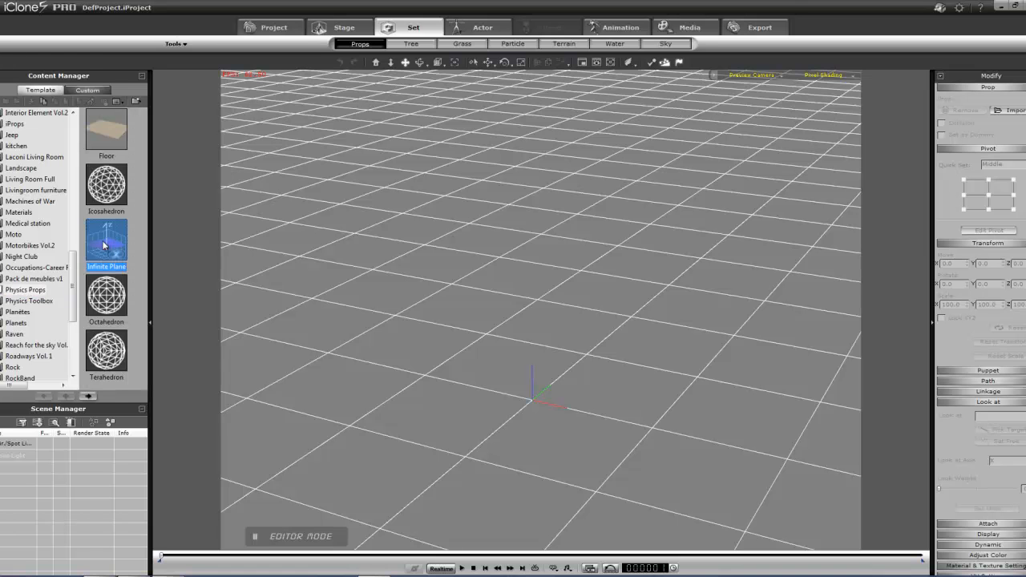
{"action": "left_click", "coordinate": [89, 396]}
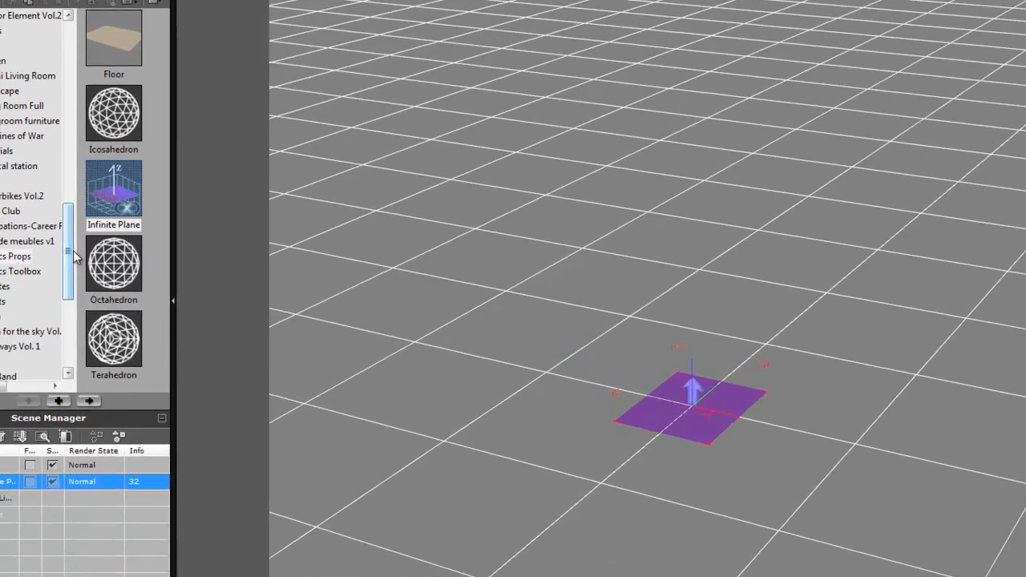
Place the Wall_A prop from the Destructible_IC5 library far behind the plane, at about X -100, Y 800
{"action": "scroll", "coordinate": [79, 285], "scroll_direction": "up", "scroll_amount": 1}
{"action": "scroll", "coordinate": [80, 202], "scroll_direction": "up", "scroll_amount": 5}
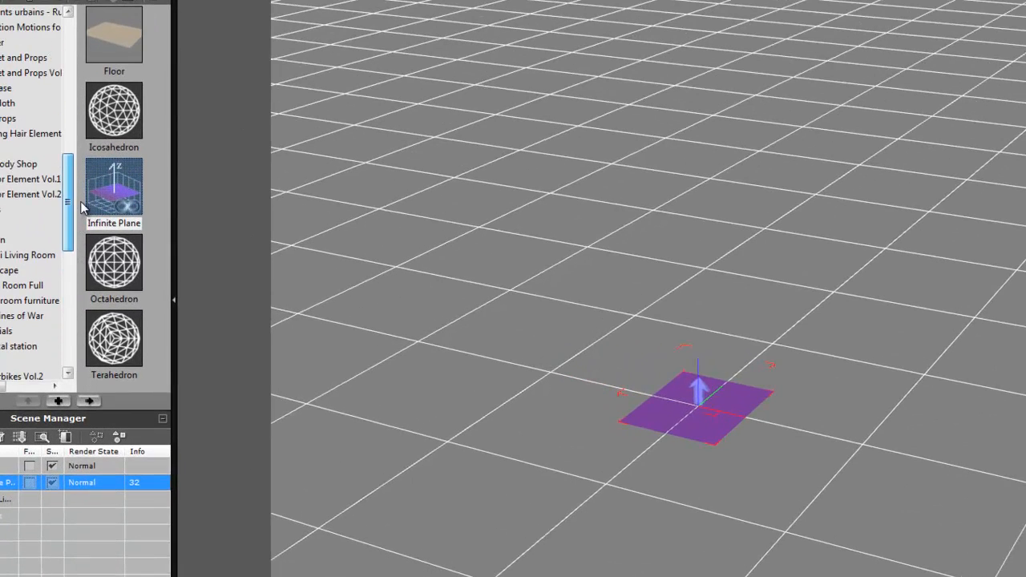
{"action": "scroll", "coordinate": [85, 176], "scroll_direction": "up", "scroll_amount": 3}
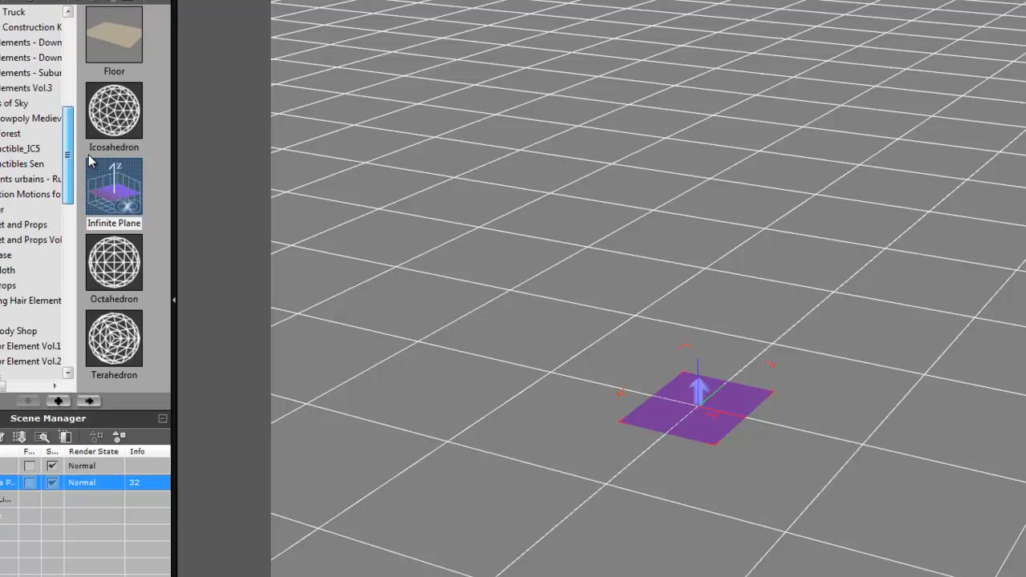
{"action": "left_click", "coordinate": [23, 150]}
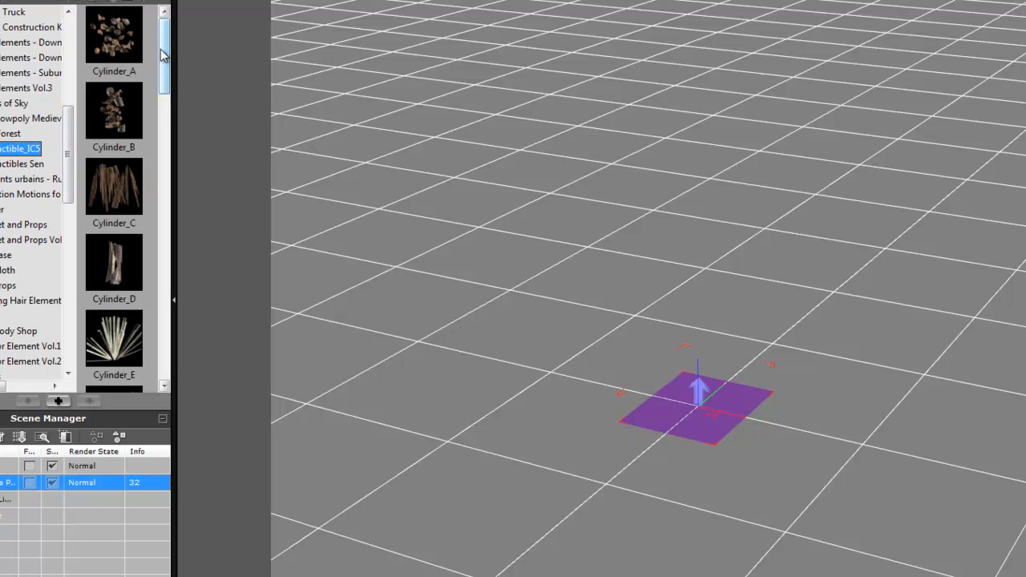
{"action": "left_click_drag", "start_coordinate": [162, 54], "coordinate": [163, 306]}
{"action": "left_click_drag", "start_coordinate": [114, 129], "coordinate": [975, 106]}
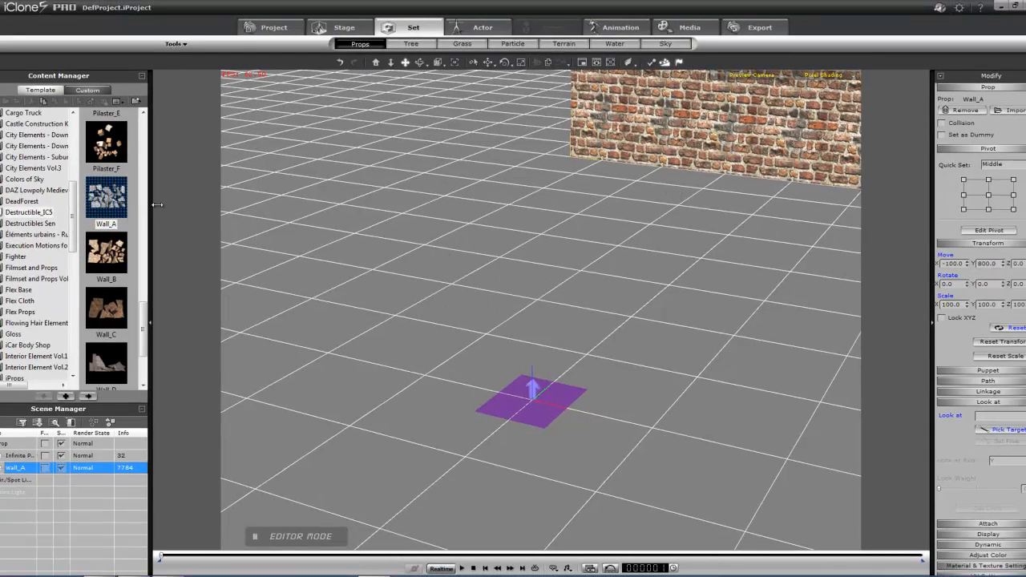
Place the Ball_001 prop from the 3D Blocks library between the plane and the wall, at about X 100, Y 200
{"action": "left_click_drag", "start_coordinate": [144, 316], "coordinate": [138, 125]}
{"action": "left_click_drag", "start_coordinate": [69, 210], "coordinate": [670, 343]}
{"action": "left_click", "coordinate": [14, 125]}
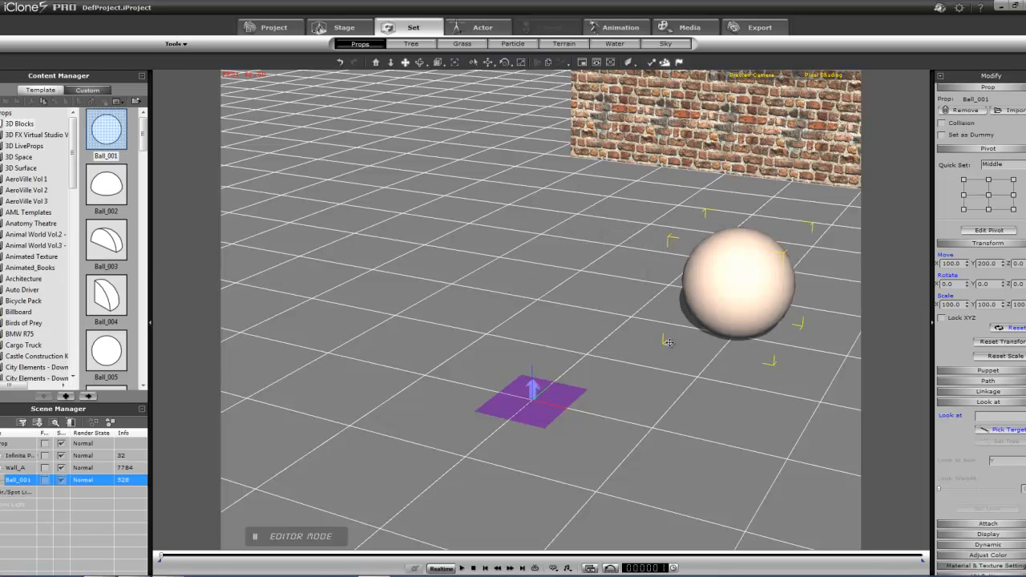
Set the diffuse colour of the ball's material to red
{"action": "double_click", "coordinate": [751, 309]}
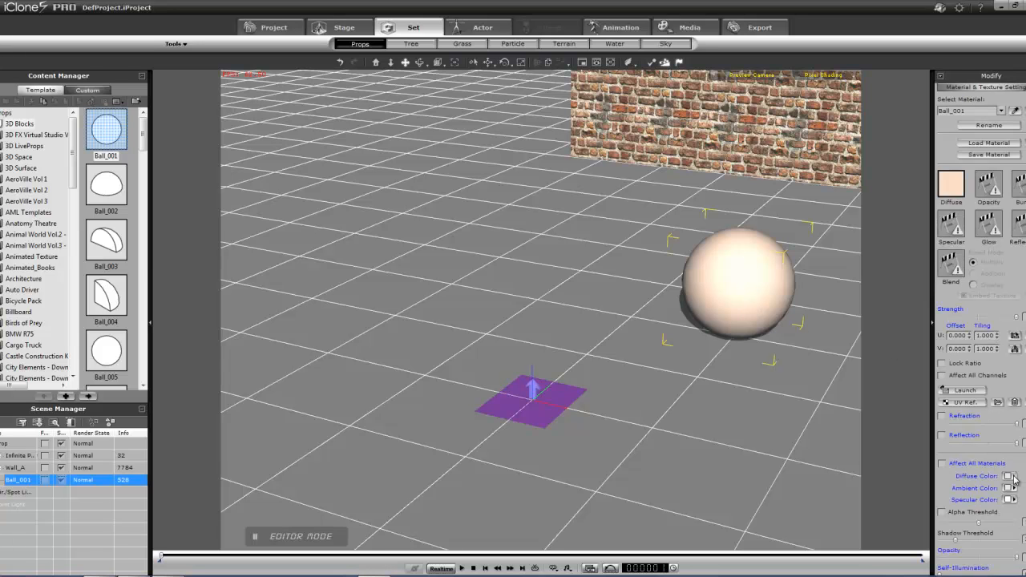
{"action": "left_click", "coordinate": [1014, 478]}
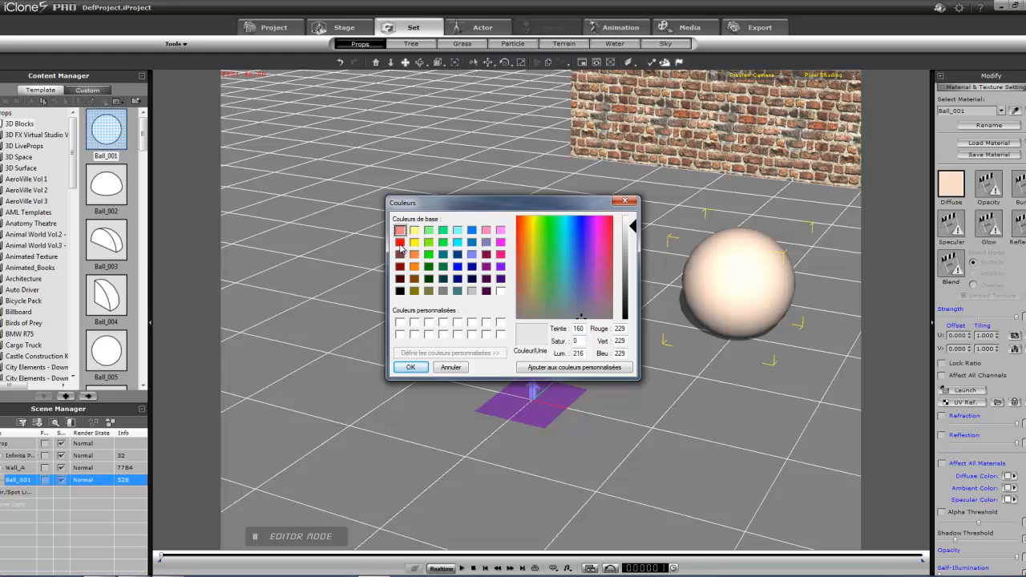
{"action": "left_click", "coordinate": [400, 242]}
{"action": "left_click", "coordinate": [409, 367]}
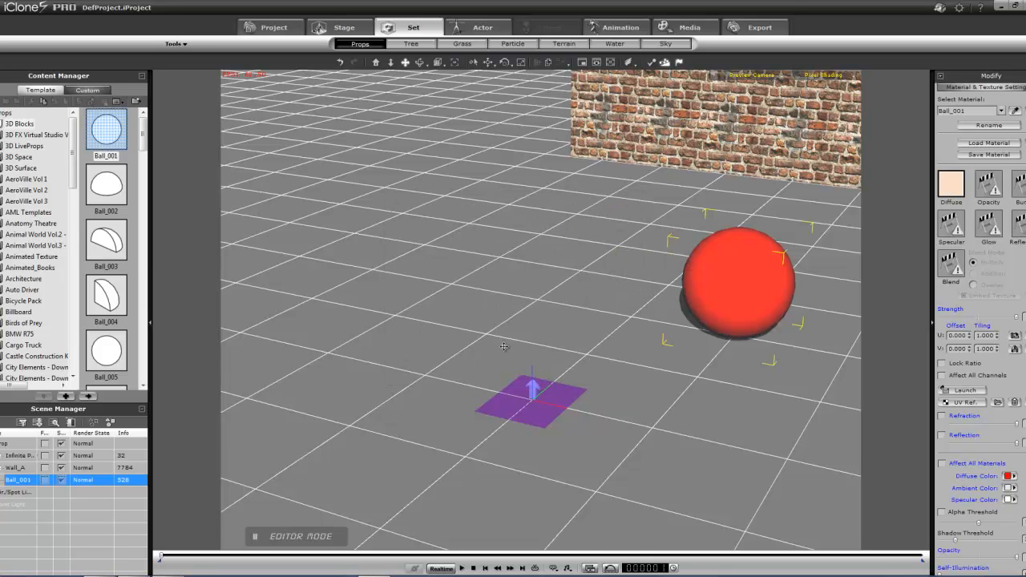
Load the ddimage29 image from the Glow texture folder as the ball's glow texture
{"action": "left_click", "coordinate": [985, 227]}
{"action": "double_click", "coordinate": [986, 228]}
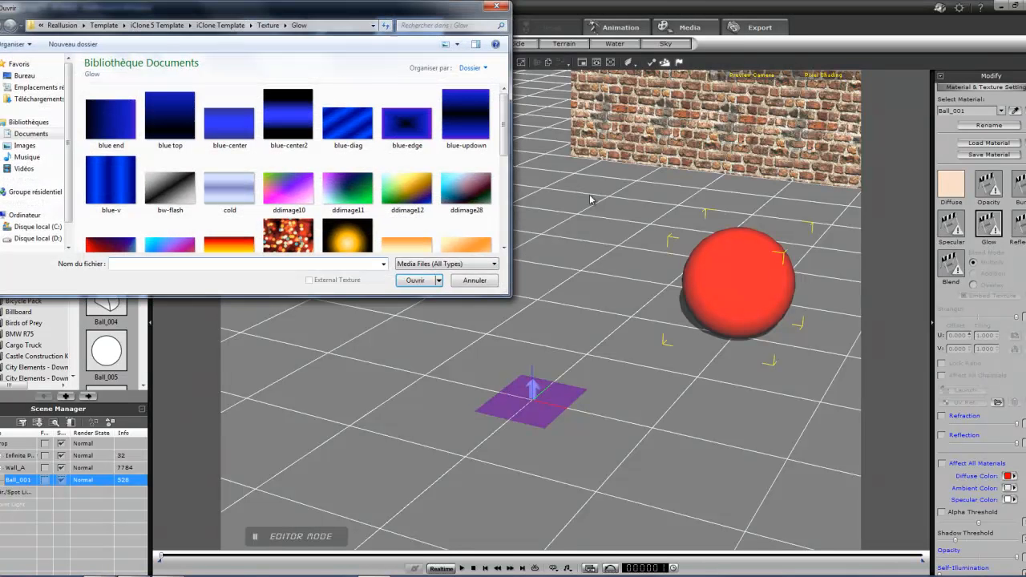
{"action": "left_click", "coordinate": [116, 249]}
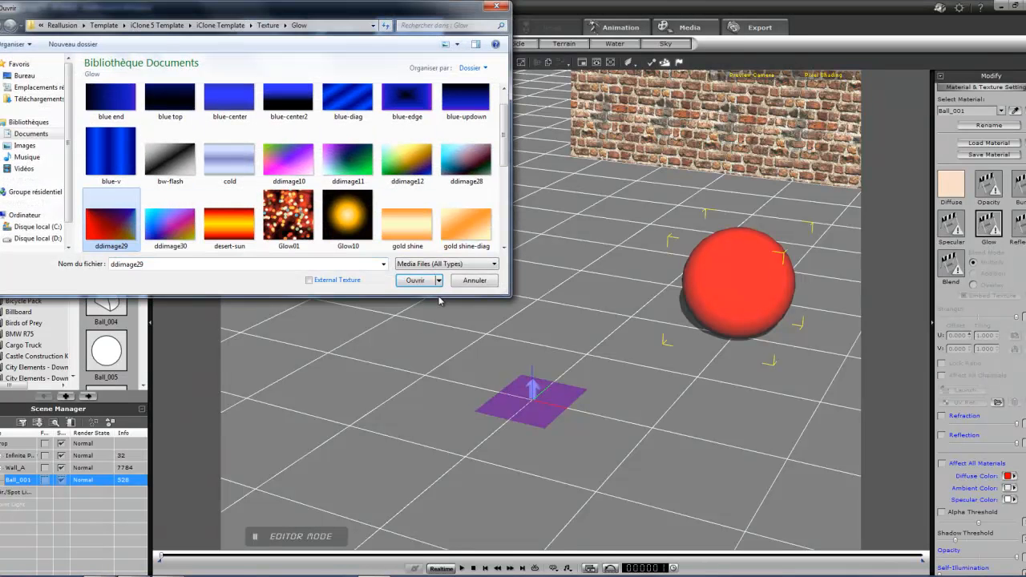
{"action": "left_click", "coordinate": [415, 281]}
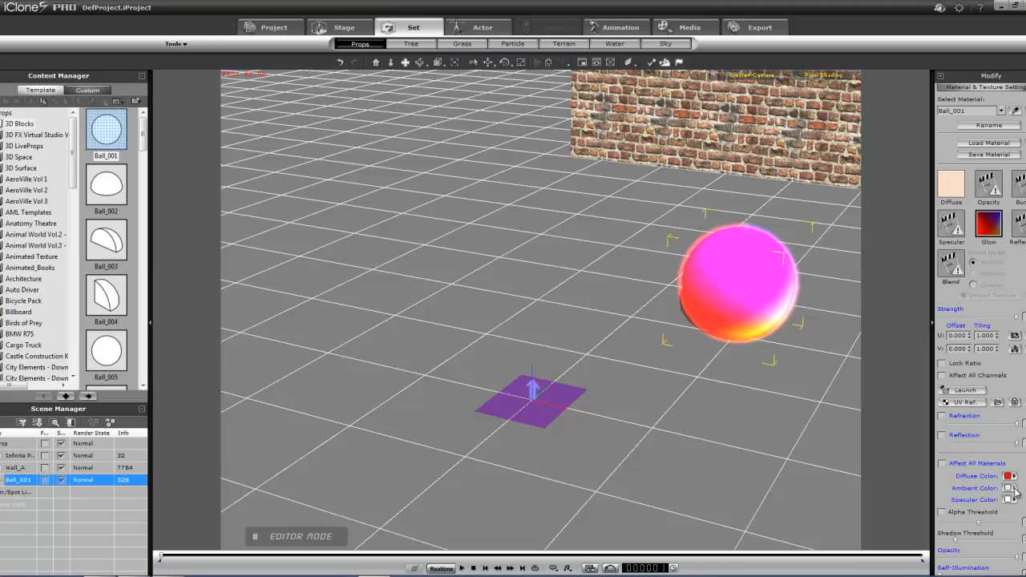
Set the ambient colour of the ball's material to orange
{"action": "left_click", "coordinate": [1012, 489]}
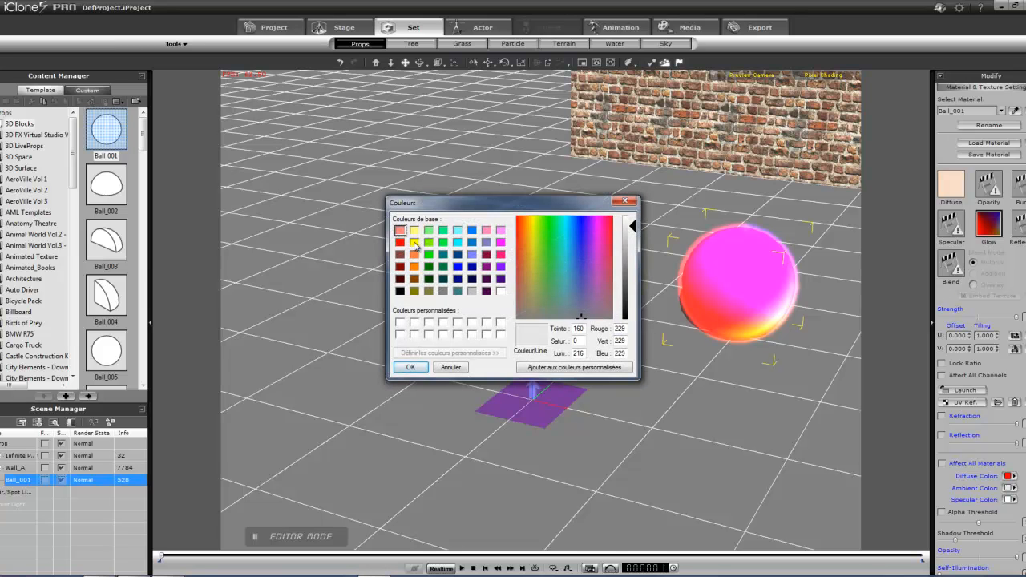
{"action": "left_click", "coordinate": [414, 266]}
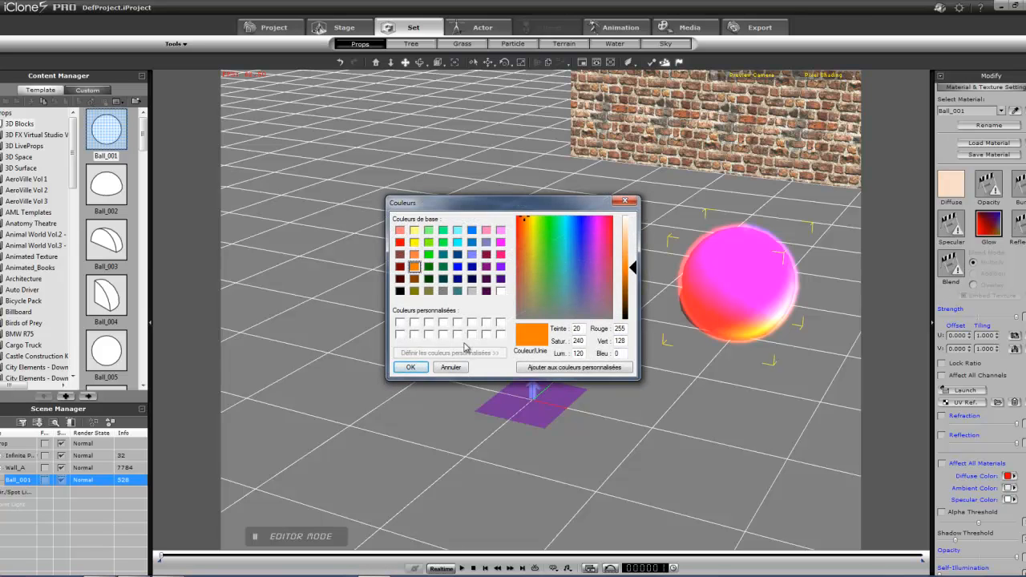
{"action": "left_click", "coordinate": [407, 368]}
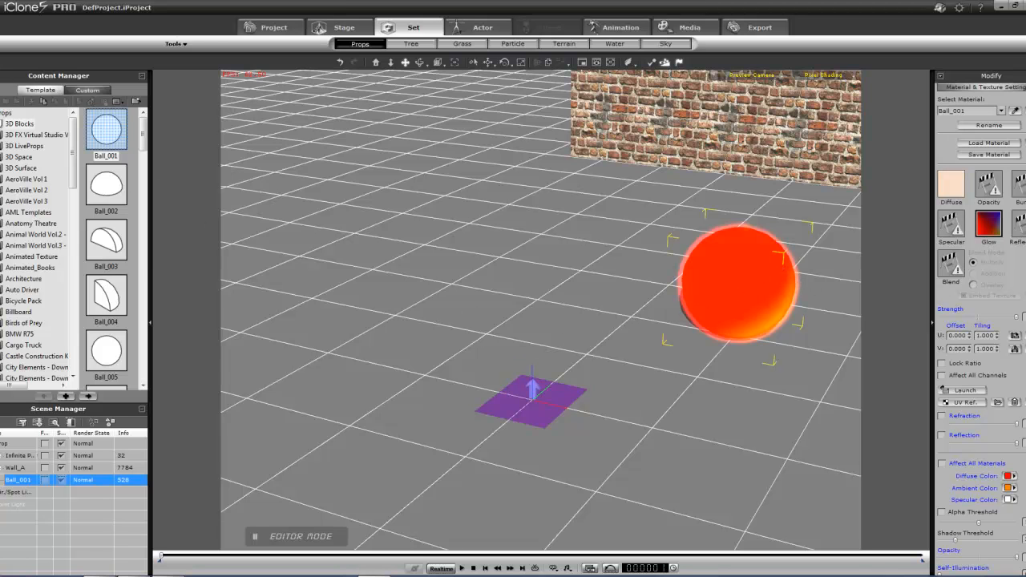
Place the Pipe_001 prop from the Pipe category of 3D Blocks in front of the plane, at about X 0, Y -100
{"action": "double_click", "coordinate": [20, 123]}
{"action": "left_click", "coordinate": [18, 183]}
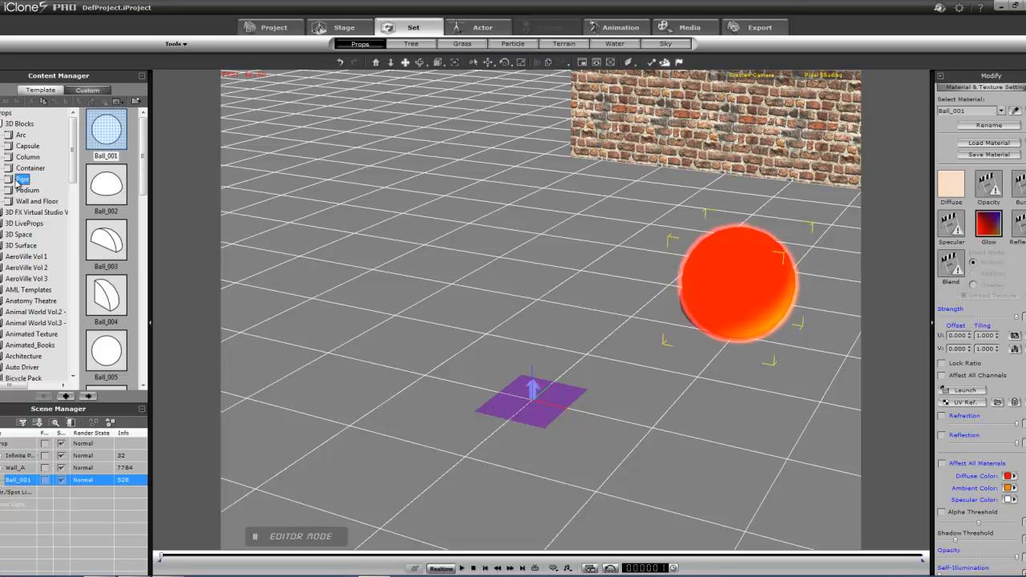
{"action": "left_click_drag", "start_coordinate": [102, 134], "coordinate": [460, 445]}
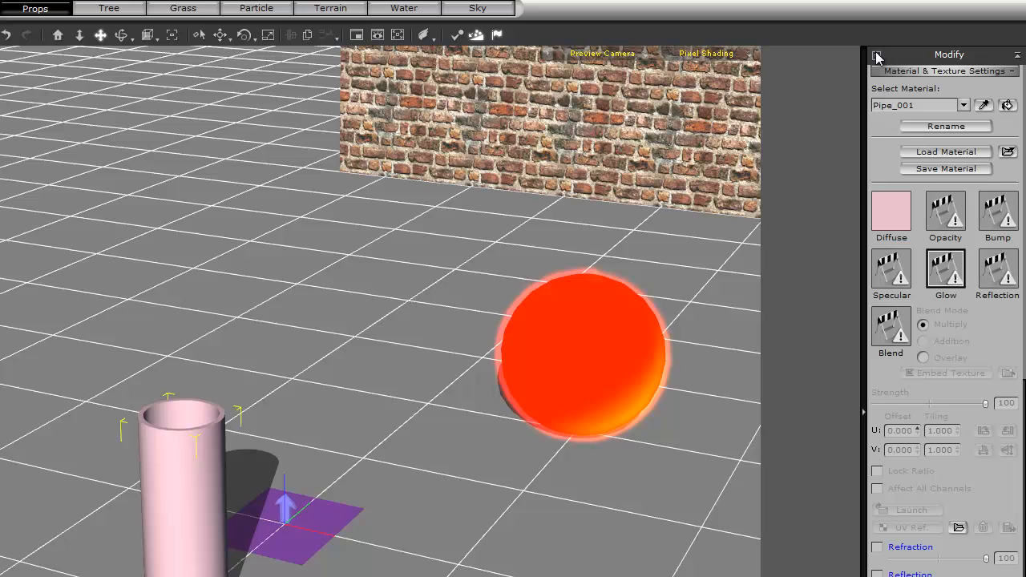
Move the pipe's pivot to its centre and set its Z rotation to 90 degrees
{"action": "left_click", "coordinate": [877, 55]}
{"action": "left_click", "coordinate": [783, 69]}
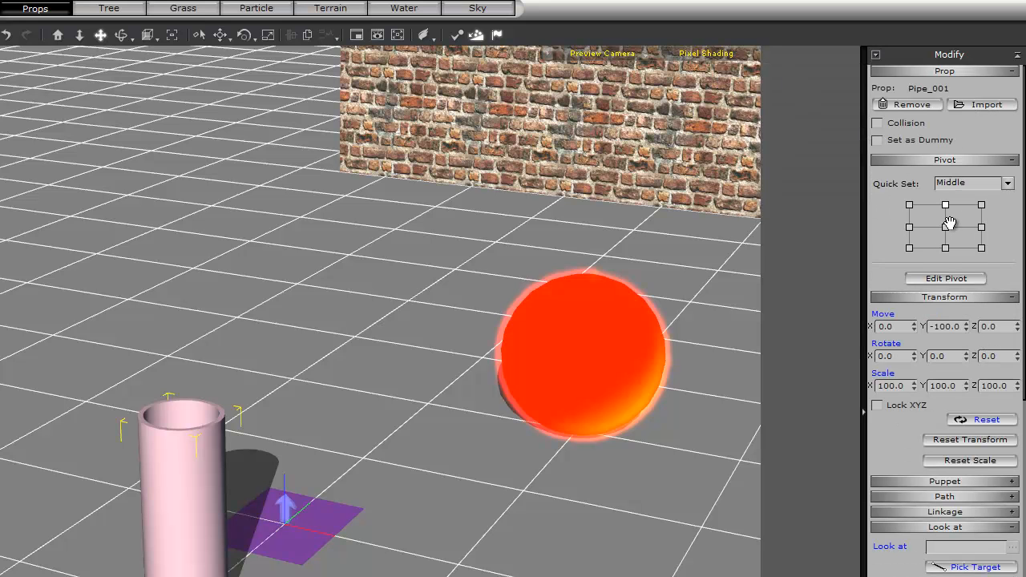
{"action": "left_click", "coordinate": [945, 229]}
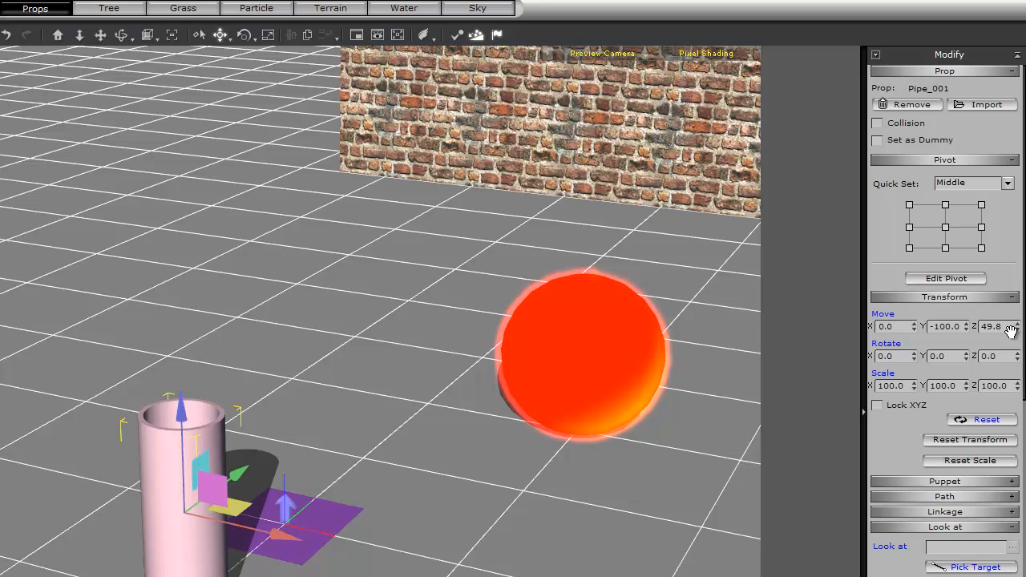
{"action": "left_click_drag", "start_coordinate": [1008, 357], "coordinate": [969, 357]}
{"action": "type", "text": "90"}
{"action": "key", "text": "Return"}
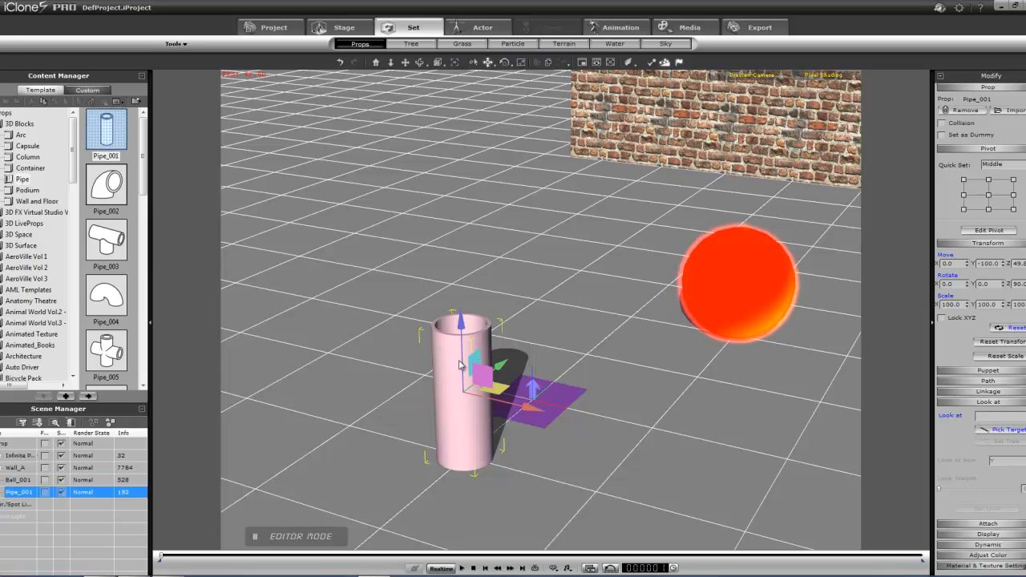
Lay the pipe on its side, setting its Y rotation to 90 degrees
{"action": "key", "text": "e"}
{"action": "left_click_drag", "start_coordinate": [449, 371], "coordinate": [471, 339]}
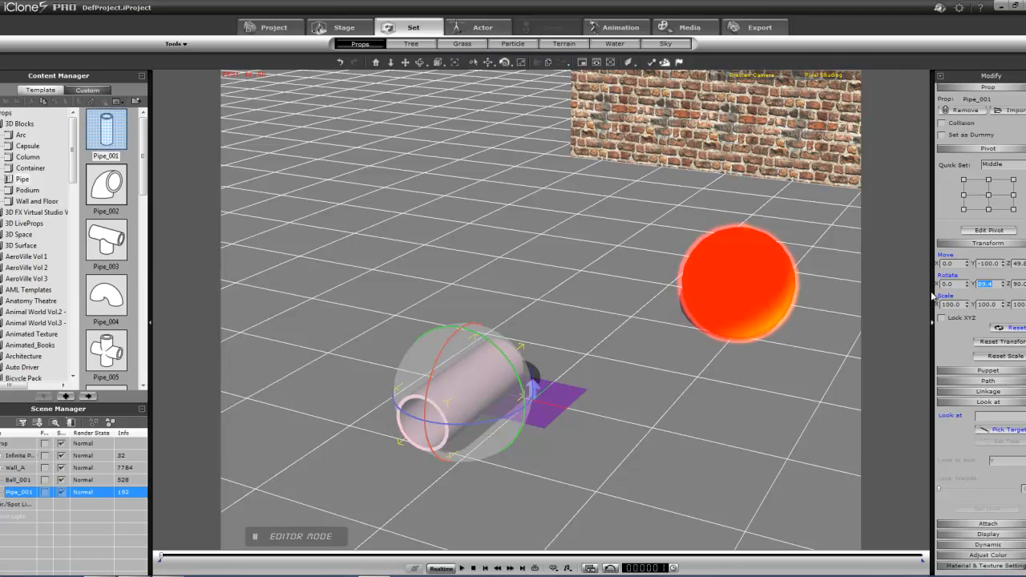
{"action": "type", "text": "90"}
{"action": "key", "text": "Return"}
Stretch the pipe along its axis to more than twice its length to form a cannon barrel
{"action": "left_click", "coordinate": [454, 405]}
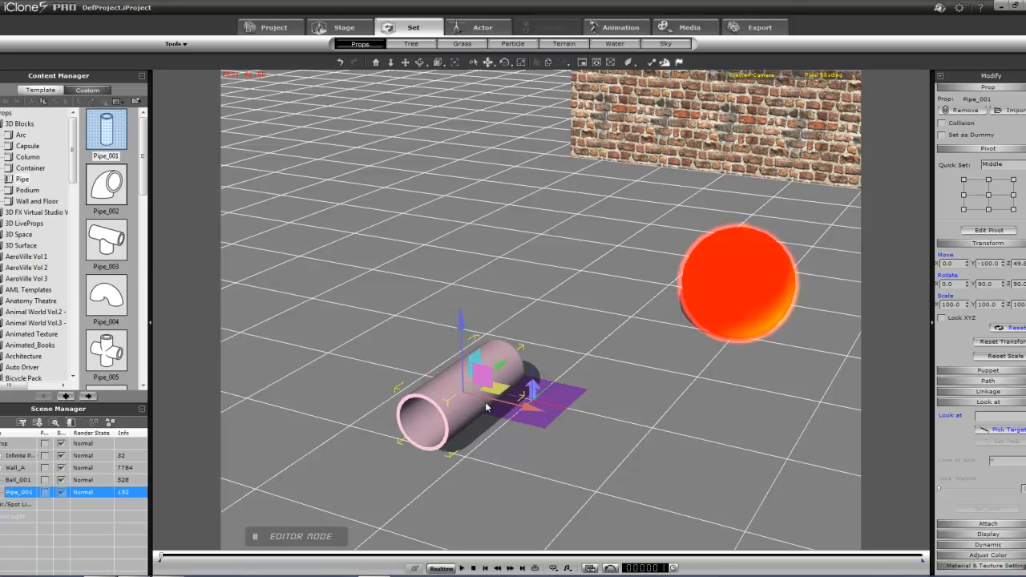
{"action": "key", "text": "r"}
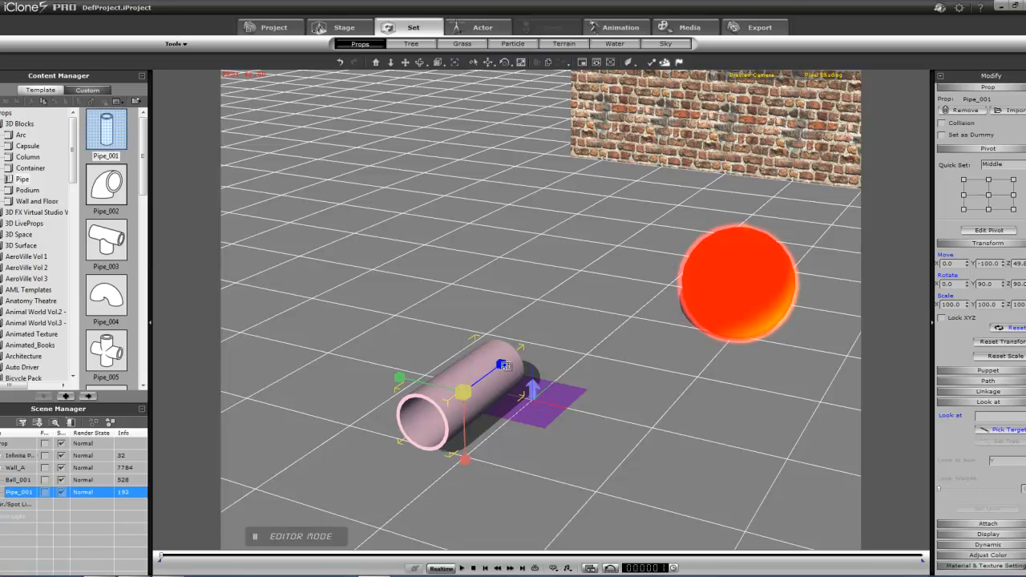
{"action": "left_click_drag", "start_coordinate": [500, 362], "coordinate": [613, 266]}
Scale the ball down uniformly to about 46 and move it against the pipe, at about X -19.5, Y 30.2
{"action": "left_click", "coordinate": [729, 289]}
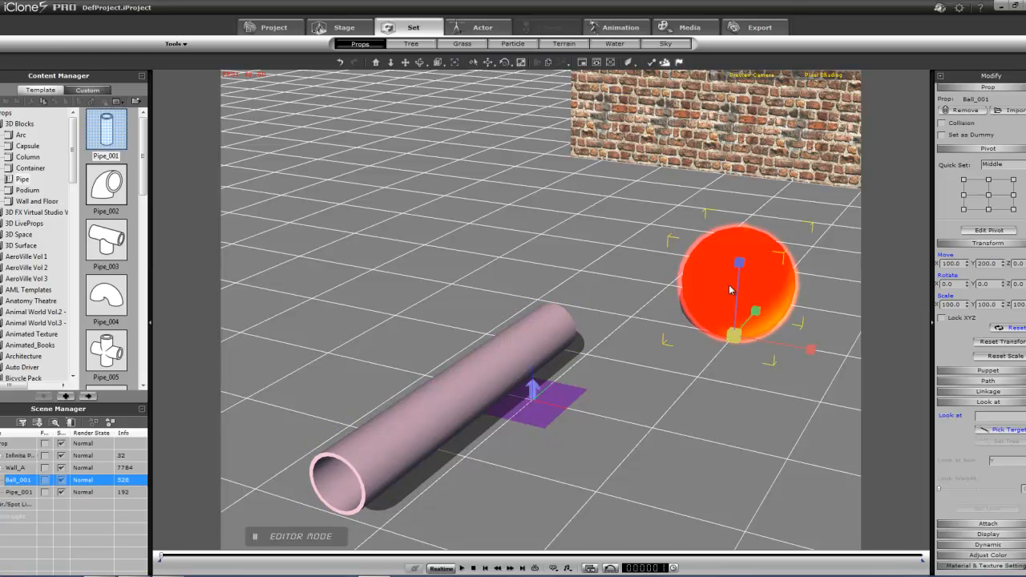
{"action": "left_click_drag", "start_coordinate": [734, 336], "coordinate": [668, 425]}
{"action": "key", "text": "w"}
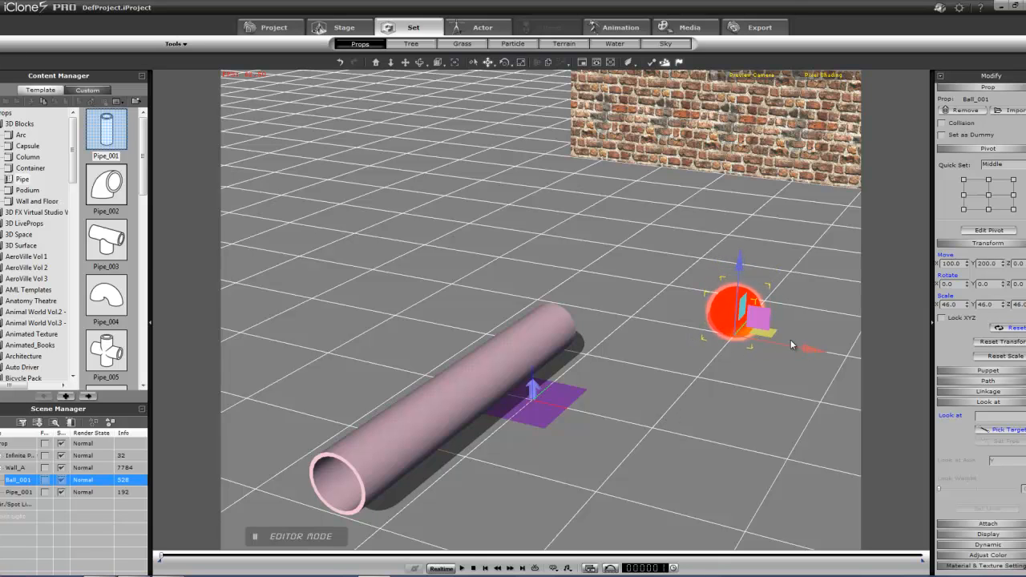
{"action": "left_click_drag", "start_coordinate": [799, 346], "coordinate": [582, 393]}
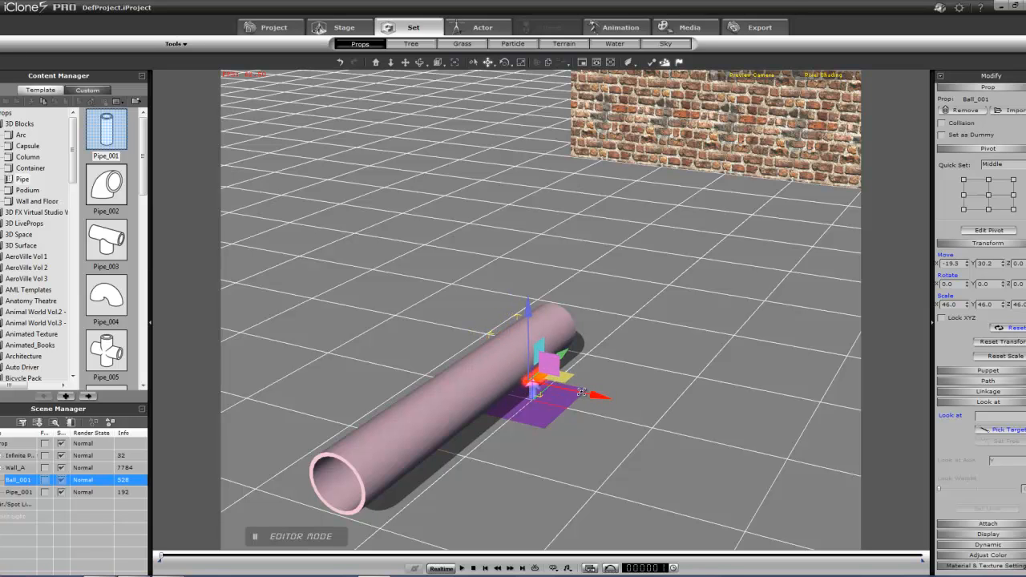
Shrink the ball uniformly to a scale of about 28.4 for it to fit the pipe
{"action": "key", "text": "r"}
{"action": "left_click_drag", "start_coordinate": [527, 380], "coordinate": [518, 429]}
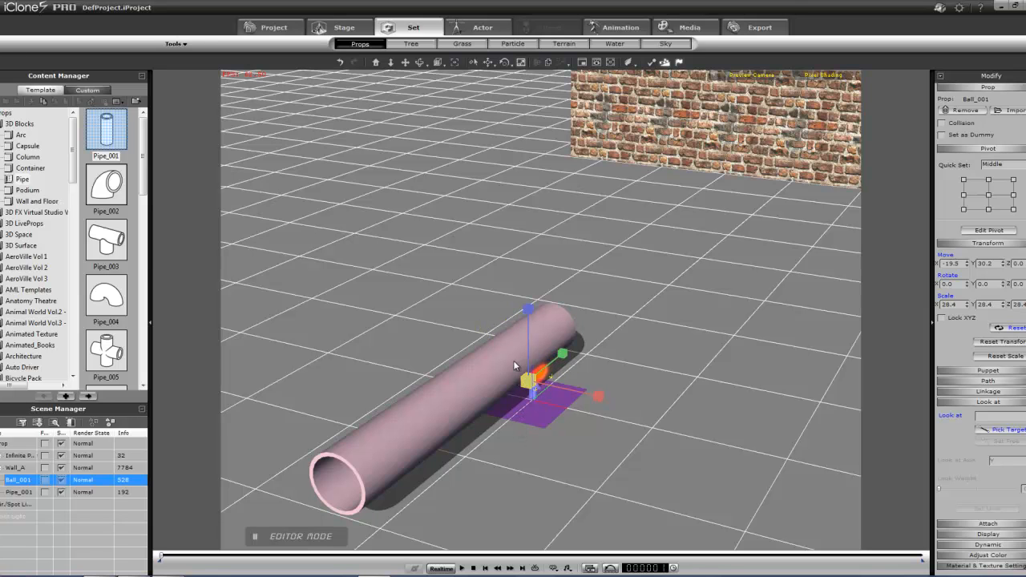
{"action": "key", "text": "x"}
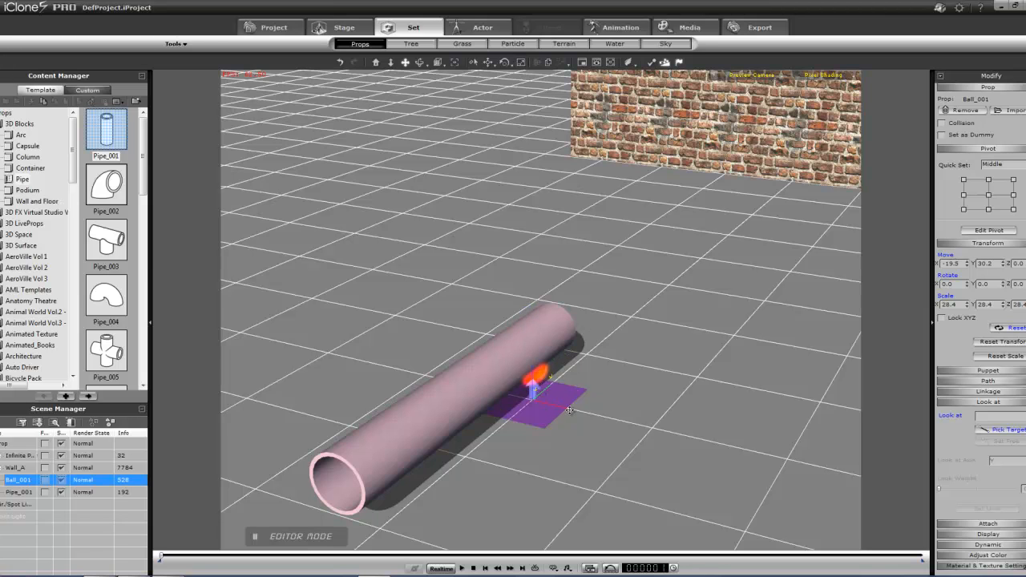
Move the ball along the X axis away from the pipe, to about X 82.5
{"action": "key", "text": "w"}
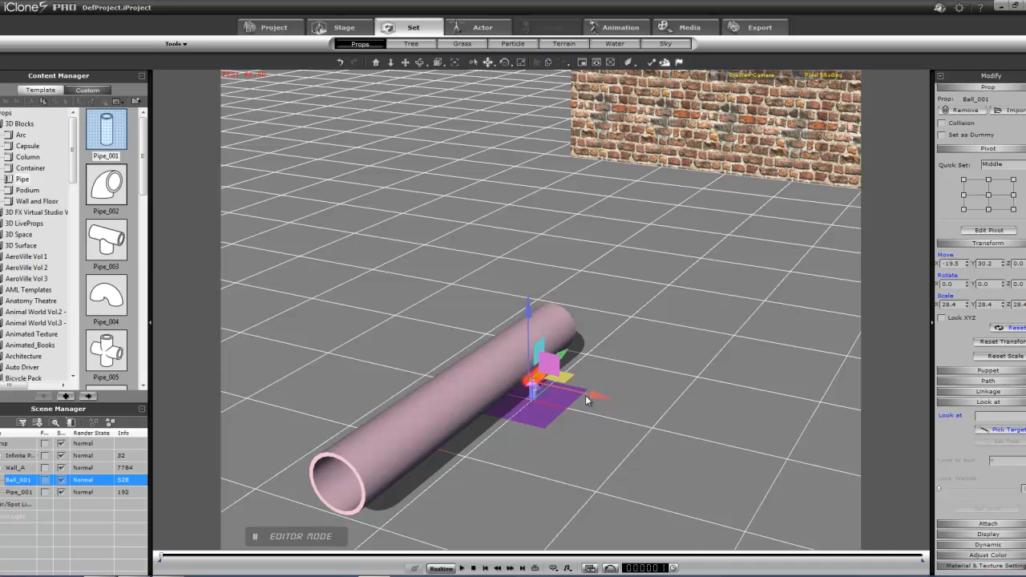
{"action": "left_click_drag", "start_coordinate": [588, 394], "coordinate": [700, 410]}
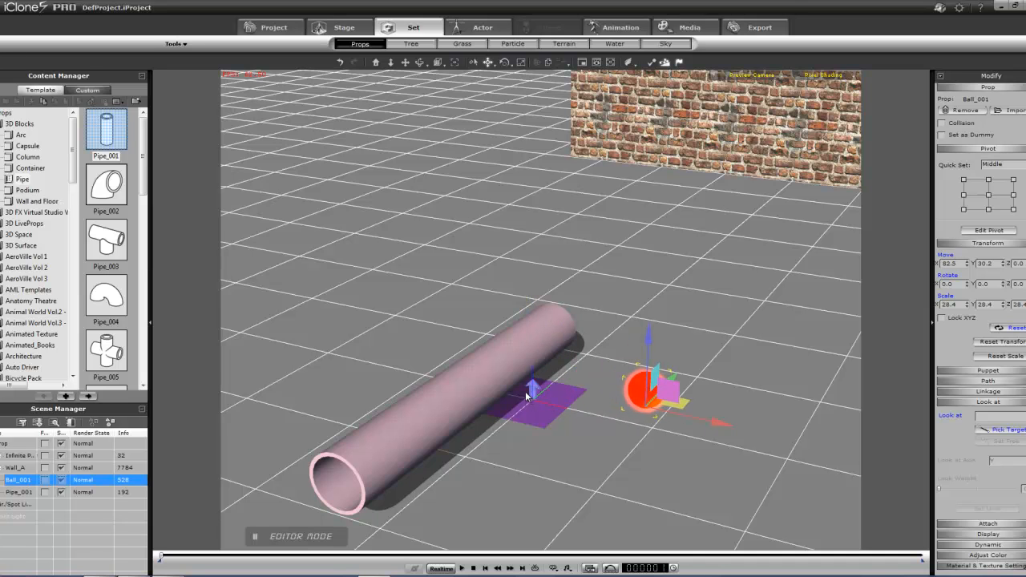
{"action": "key", "text": "q"}
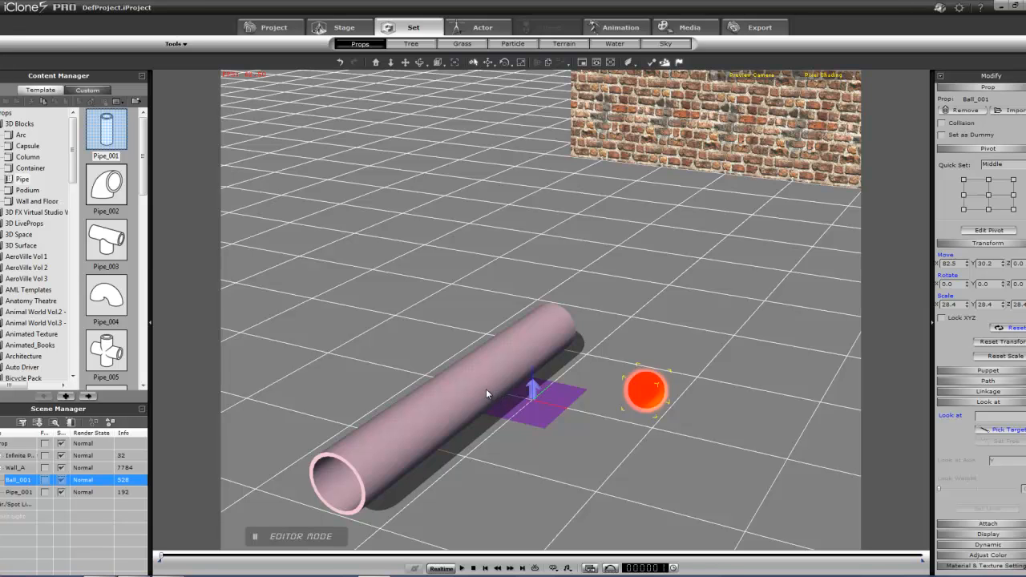
Align the ball and the pipe with each other on the X, Y and Z axes
{"action": "left_click", "coordinate": [487, 394]}
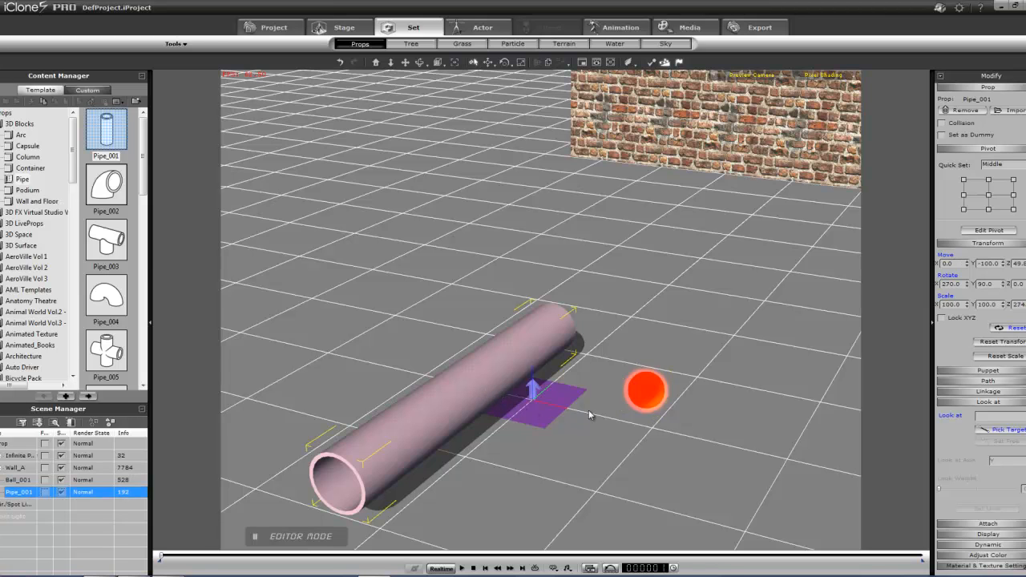
{"action": "left_click", "coordinate": [642, 401]}
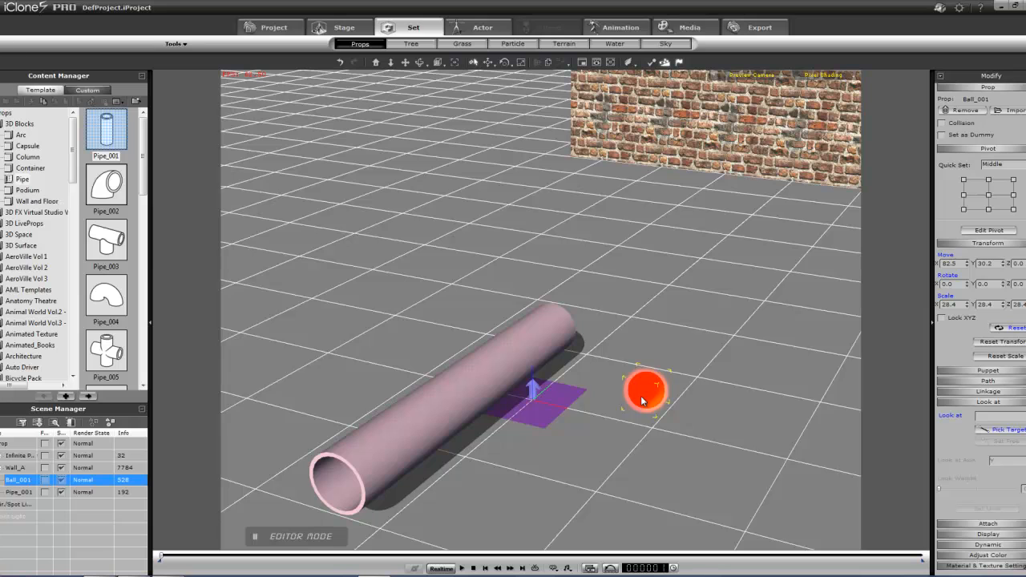
{"action": "left_click", "coordinate": [515, 370], "text": "ctrl"}
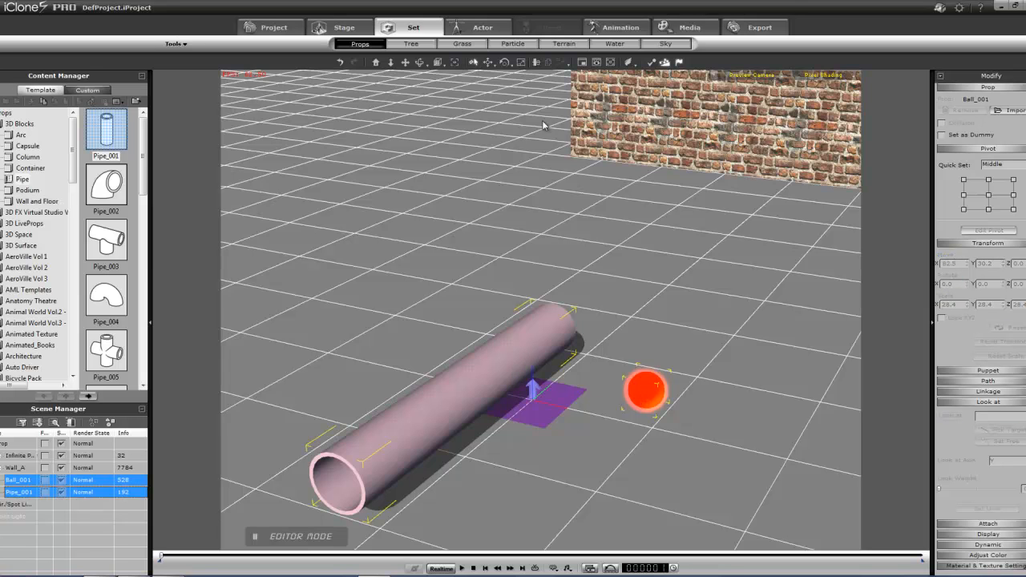
{"action": "left_click", "coordinate": [536, 63]}
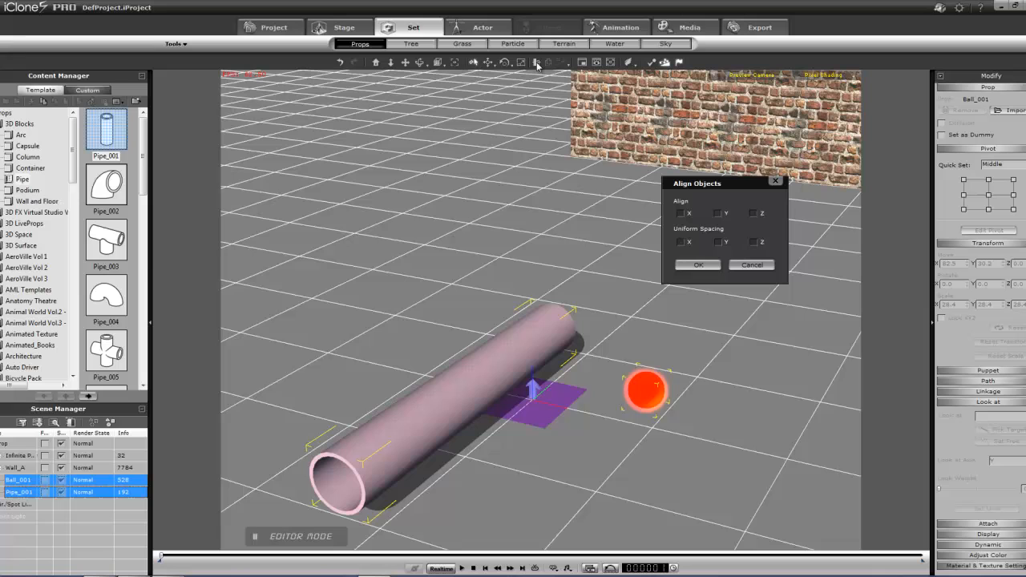
{"action": "left_click", "coordinate": [681, 214]}
{"action": "left_click", "coordinate": [718, 214]}
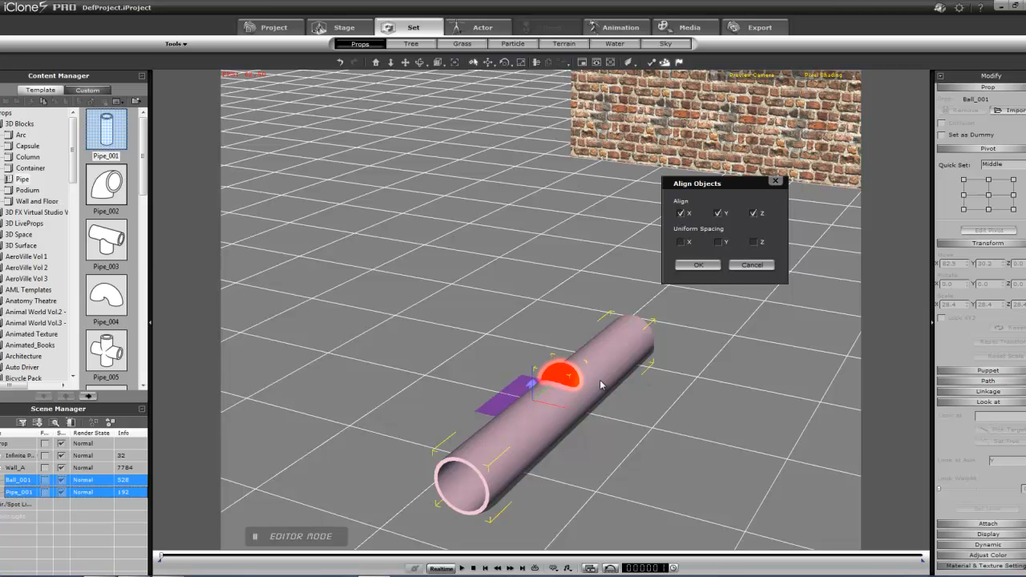
{"action": "left_click", "coordinate": [696, 264]}
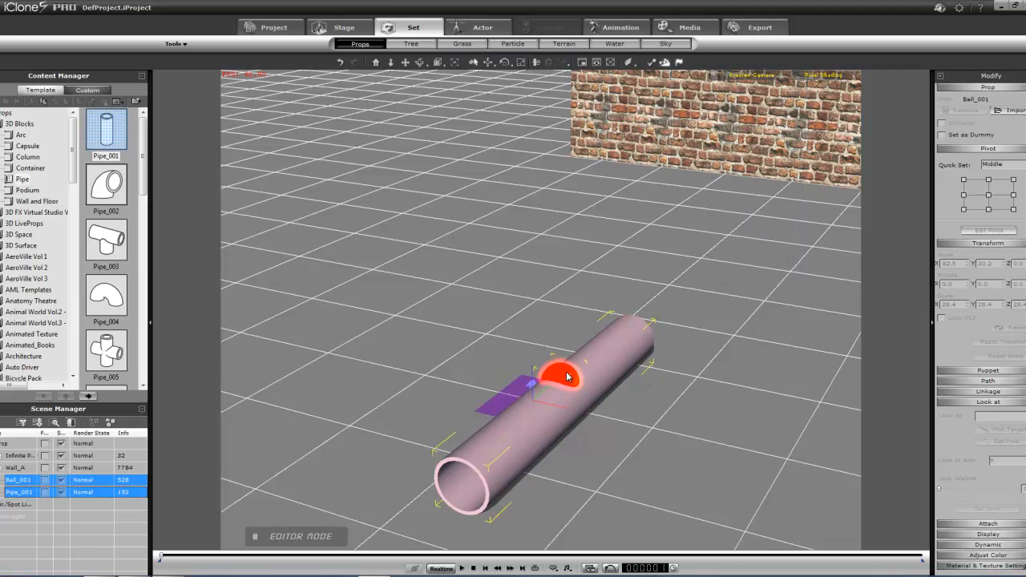
Repeat the X, Y and Z alignment of the ball and pipe to bring the ball fully inside the barrel
{"action": "left_click", "coordinate": [567, 376]}
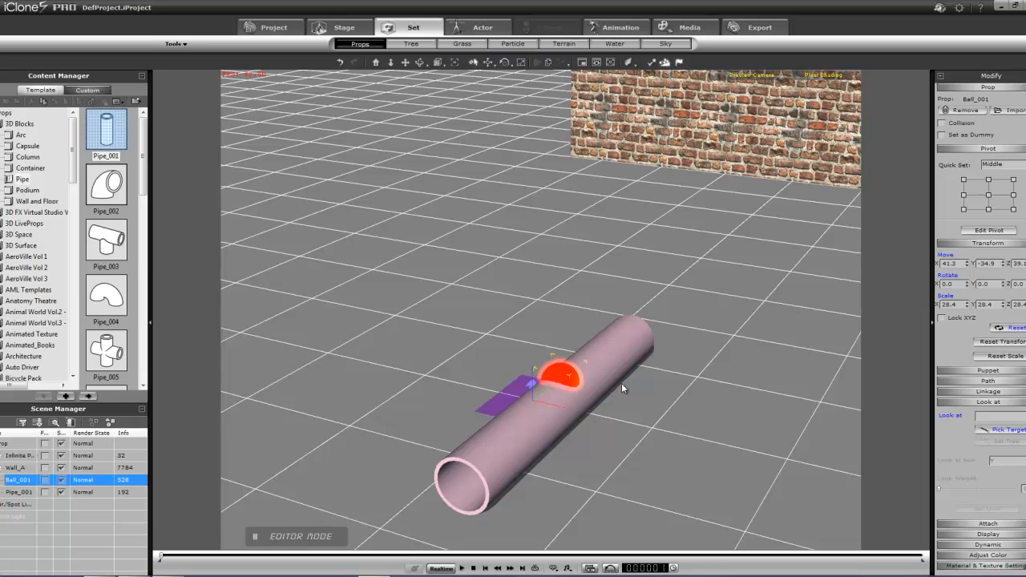
{"action": "left_click", "coordinate": [535, 412], "text": "ctrl"}
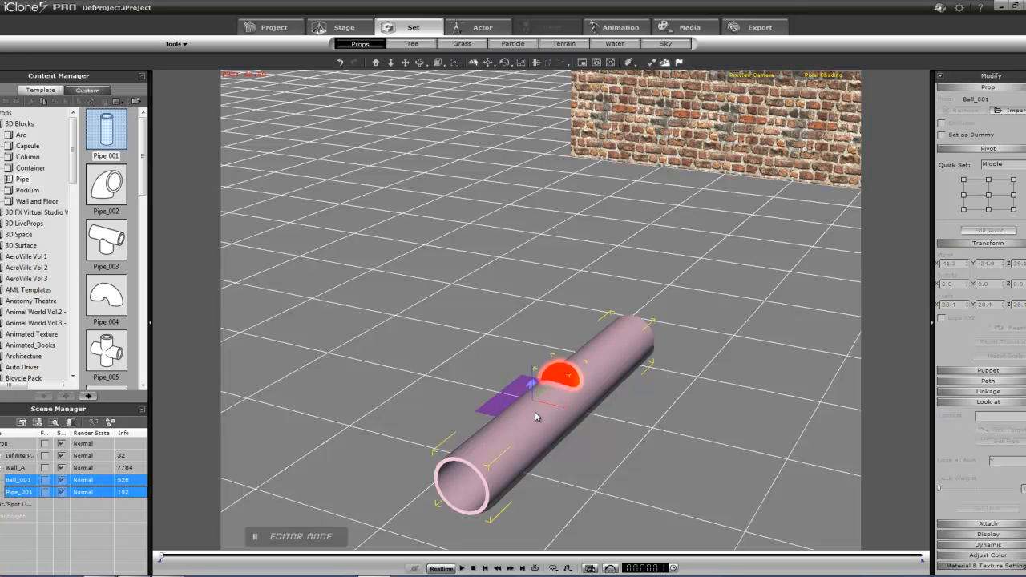
{"action": "left_click", "coordinate": [537, 63]}
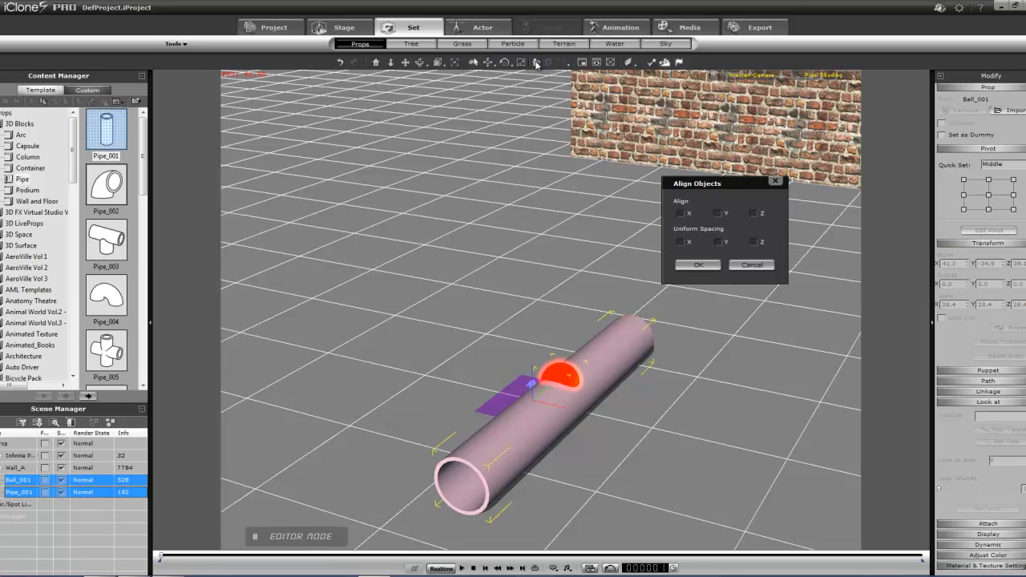
{"action": "left_click", "coordinate": [680, 213]}
{"action": "left_click", "coordinate": [718, 214]}
{"action": "left_click", "coordinate": [753, 213]}
{"action": "left_click", "coordinate": [697, 266]}
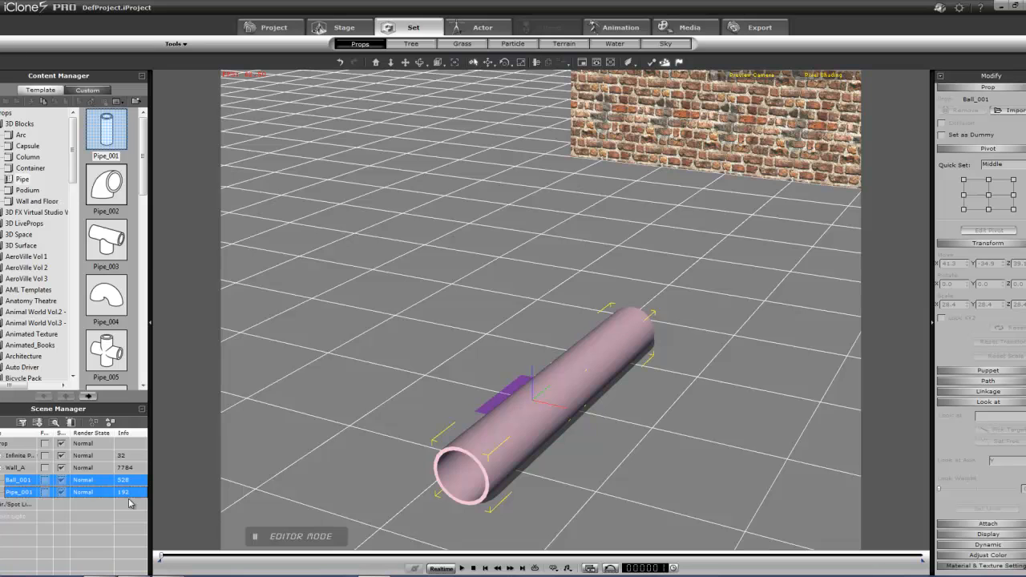
Attach the ball to the pipe as its parent
{"action": "left_click", "coordinate": [22, 491]}
{"action": "left_click", "coordinate": [13, 481]}
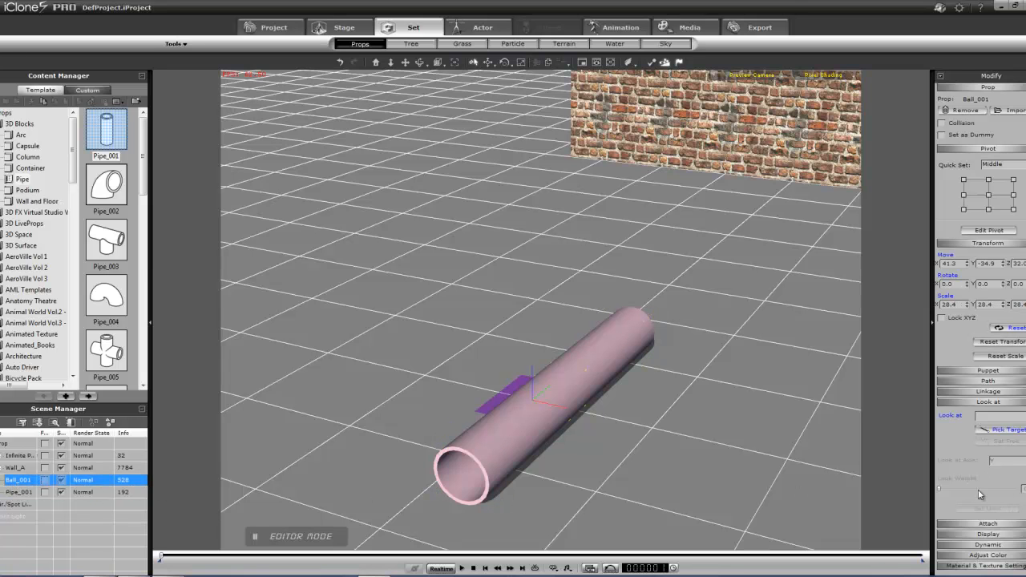
{"action": "left_click", "coordinate": [975, 524]}
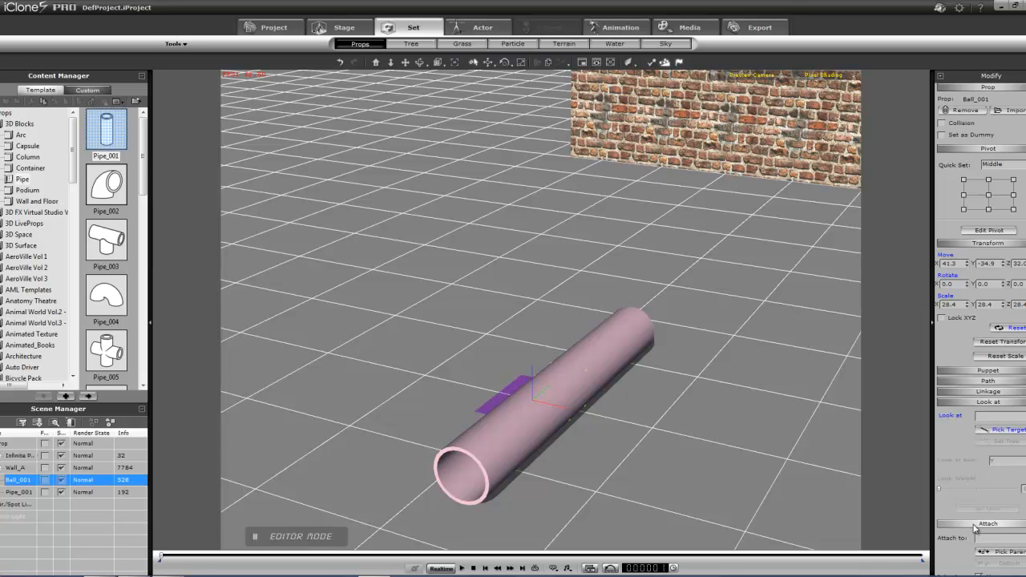
{"action": "left_click", "coordinate": [998, 553]}
{"action": "left_click", "coordinate": [495, 451]}
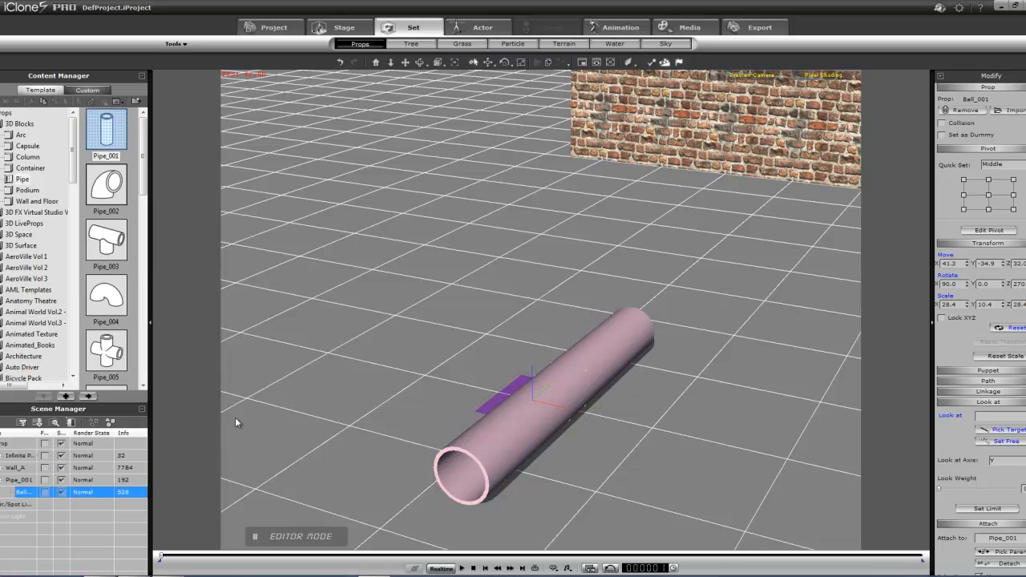
Raise the pipe to about Z 144 and move it back from the wall to about Y -350
{"action": "left_click", "coordinate": [19, 481]}
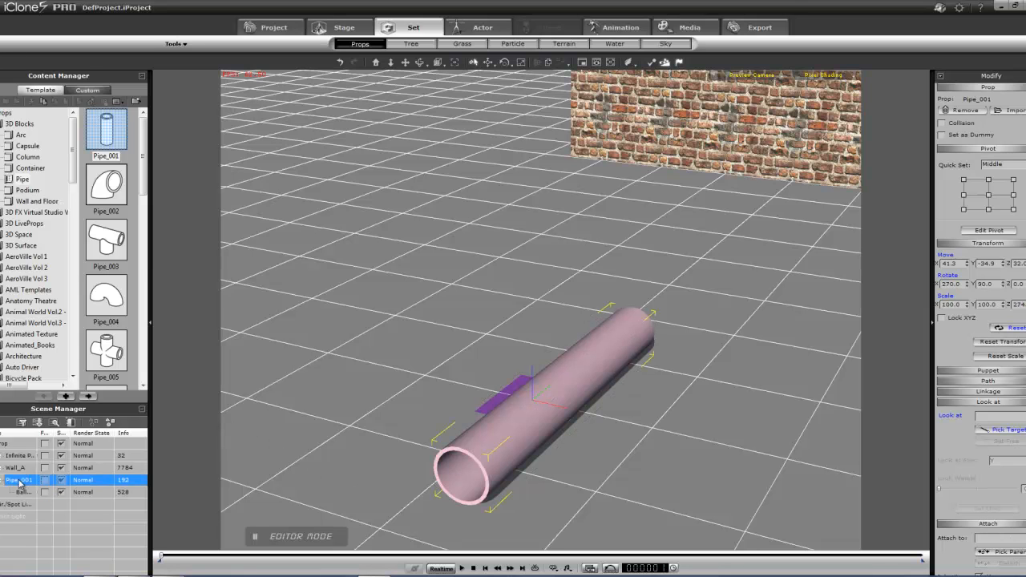
{"action": "key", "text": "w"}
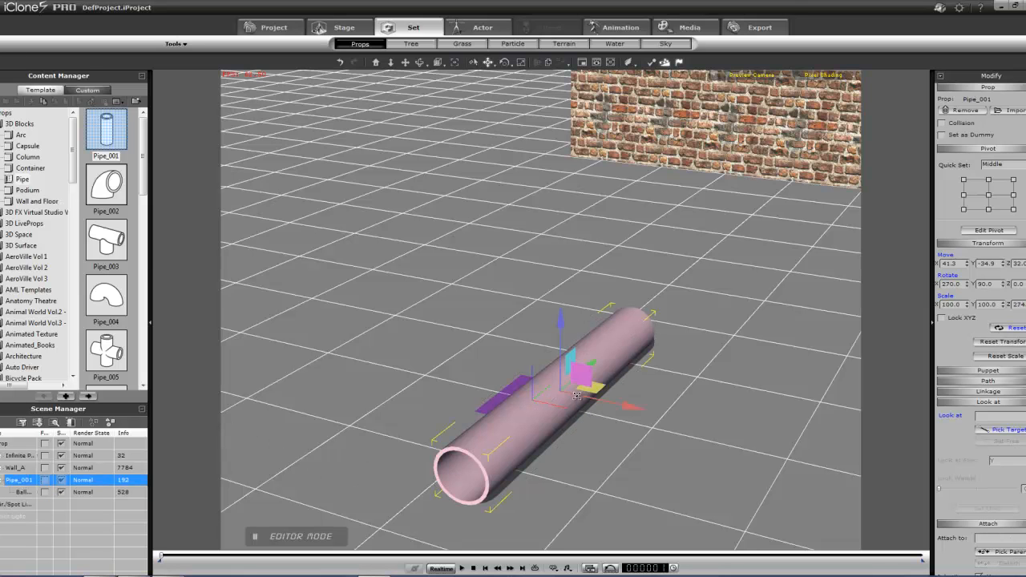
{"action": "left_click_drag", "start_coordinate": [564, 321], "coordinate": [565, 169]}
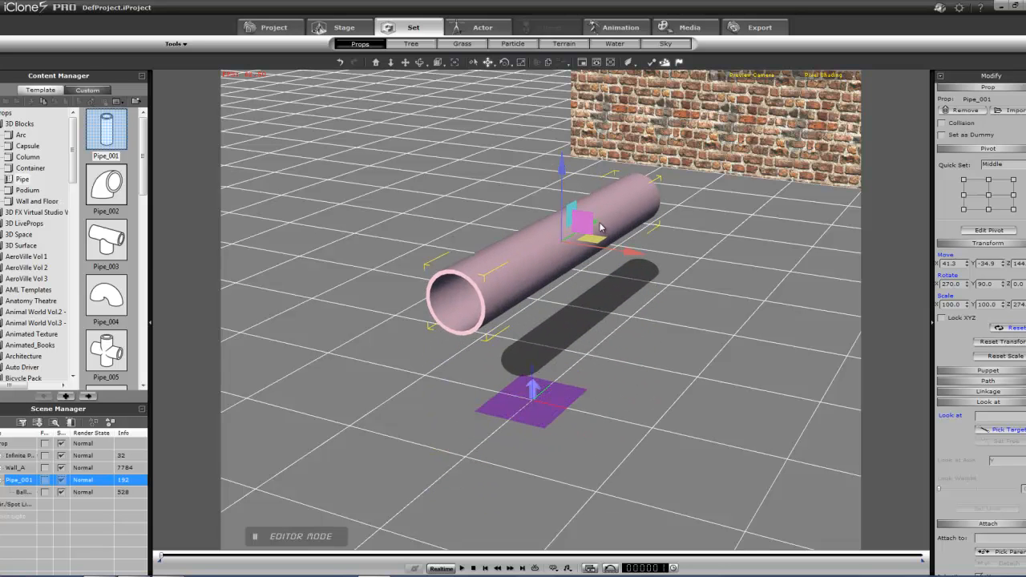
{"action": "left_click_drag", "start_coordinate": [595, 221], "coordinate": [424, 411]}
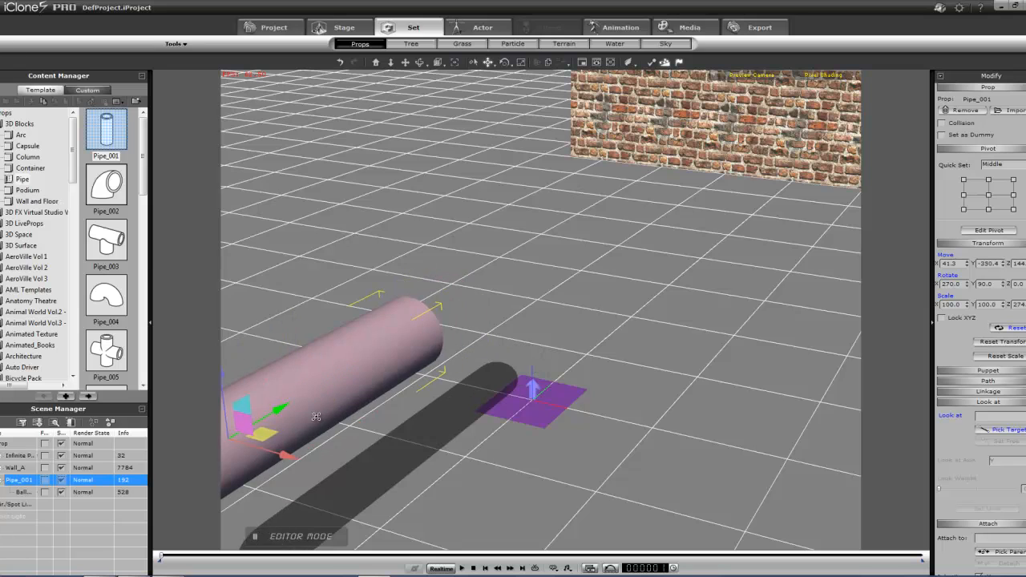
{"action": "scroll", "coordinate": [492, 398], "scroll_direction": "down", "scroll_amount": 10}
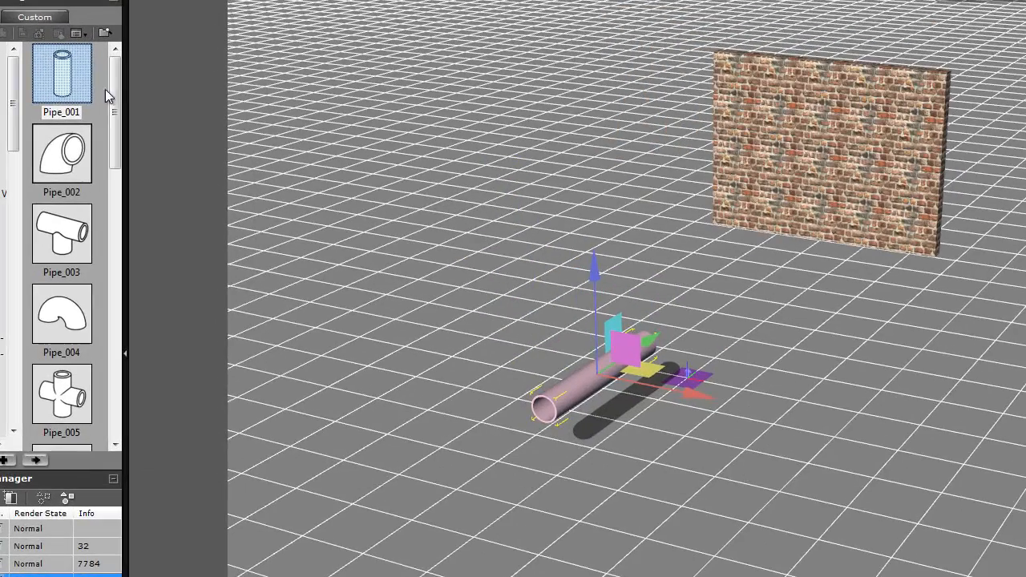
Add a Capsule_014 block near the cannon and rotate it upright as a wheel, about 87.5 degrees around Y
{"action": "left_click_drag", "start_coordinate": [141, 139], "coordinate": [109, 417]}
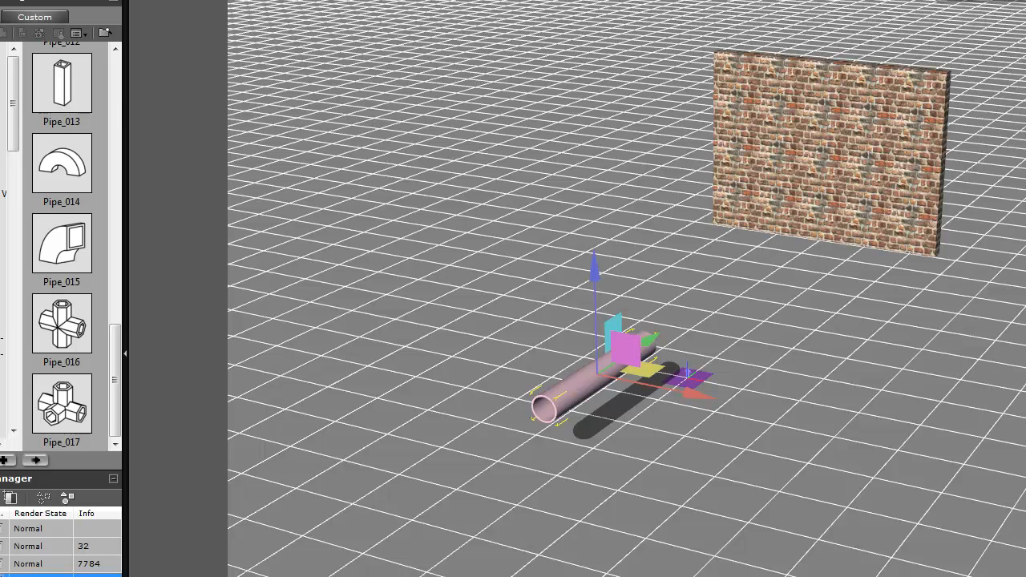
{"action": "left_click_drag", "start_coordinate": [117, 82], "coordinate": [120, 215]}
{"action": "left_click_drag", "start_coordinate": [66, 192], "coordinate": [646, 505]}
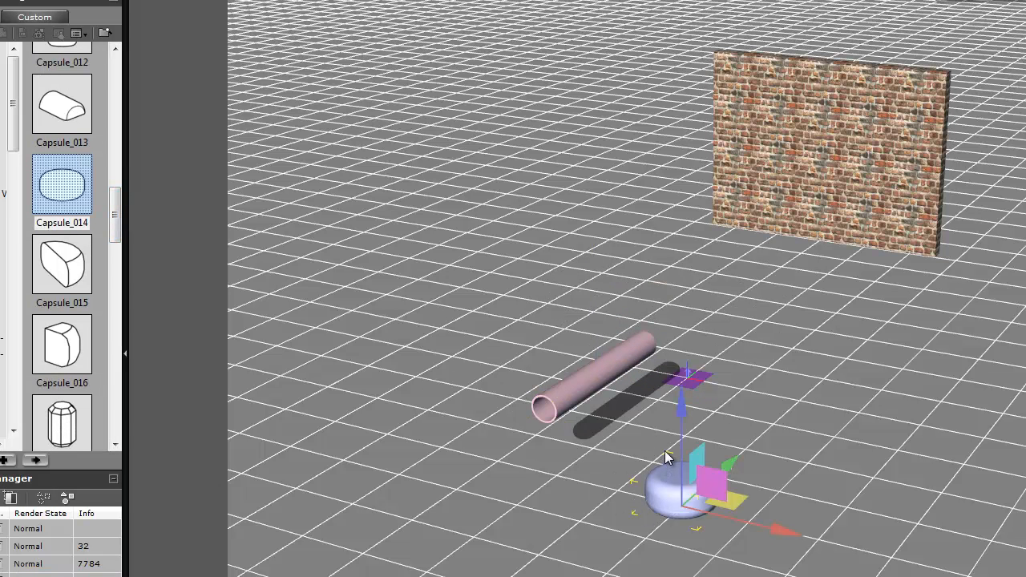
{"action": "key", "text": "e"}
{"action": "left_click_drag", "start_coordinate": [702, 427], "coordinate": [755, 480]}
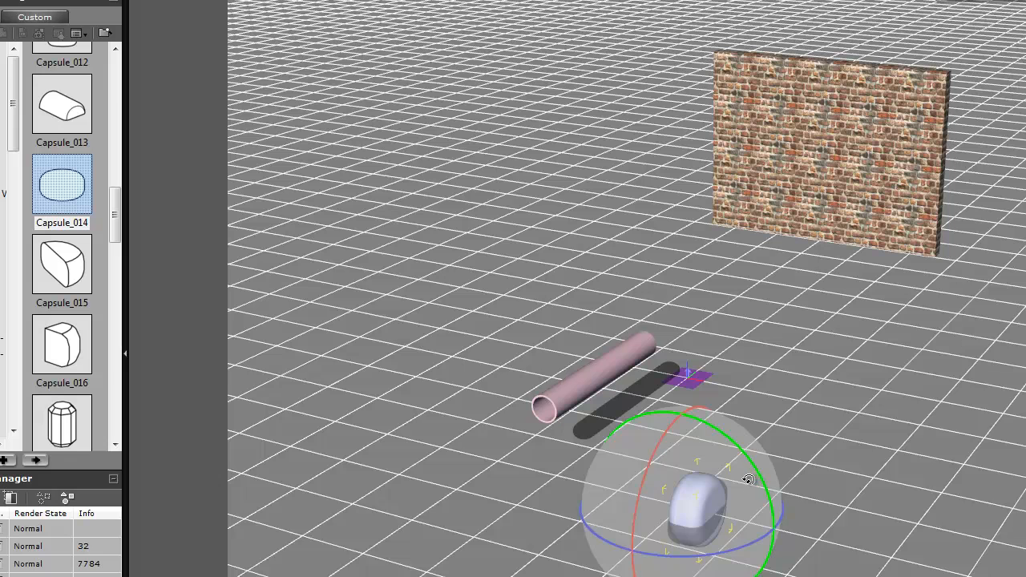
Raise the capsule wheel off the floor and move it along X against the side of the cannon barrel
{"action": "key", "text": "w"}
{"action": "left_click_drag", "start_coordinate": [681, 423], "coordinate": [682, 355]}
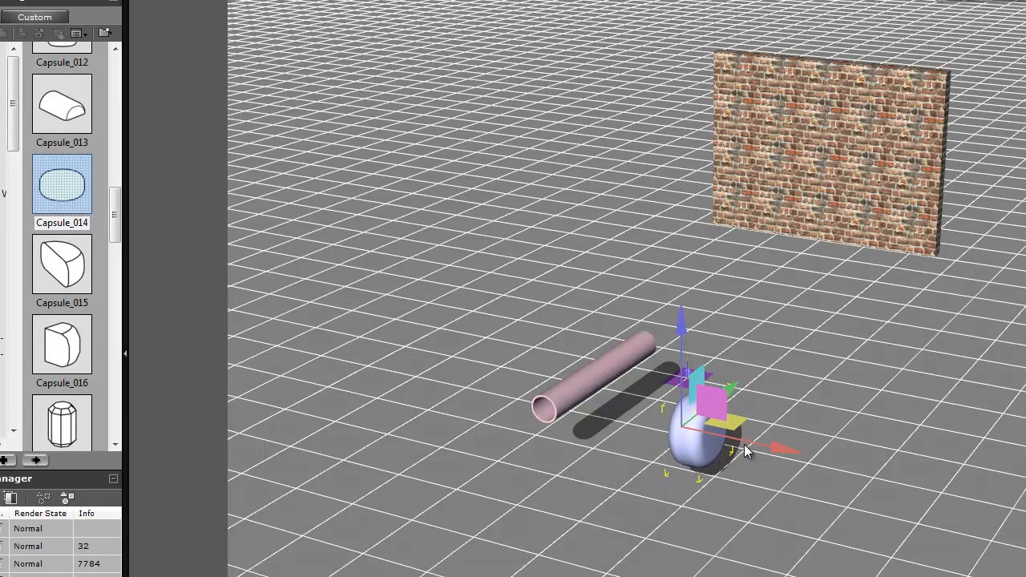
{"action": "left_click_drag", "start_coordinate": [770, 446], "coordinate": [683, 423]}
{"action": "key", "text": "r"}
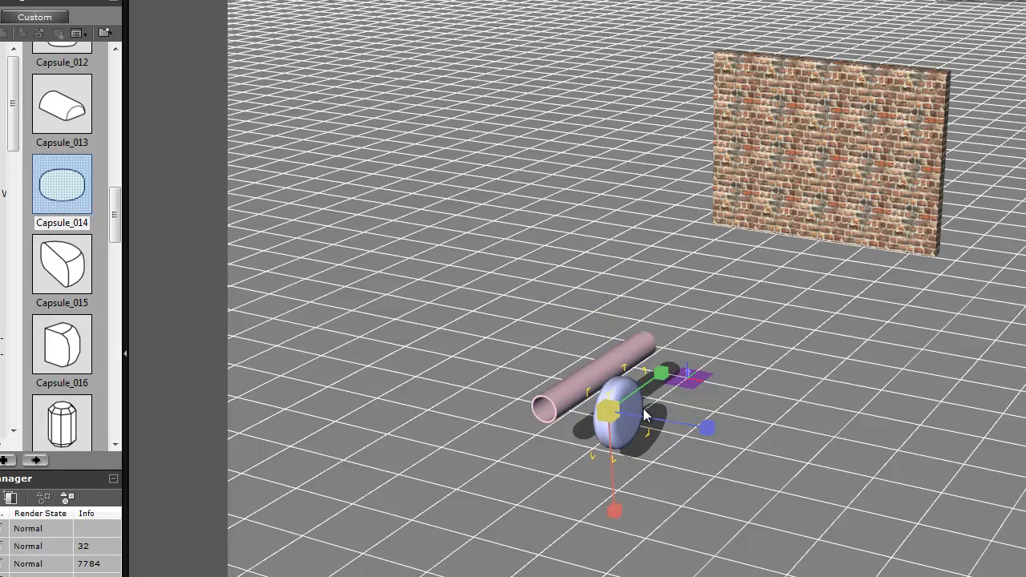
{"action": "key", "text": "w"}
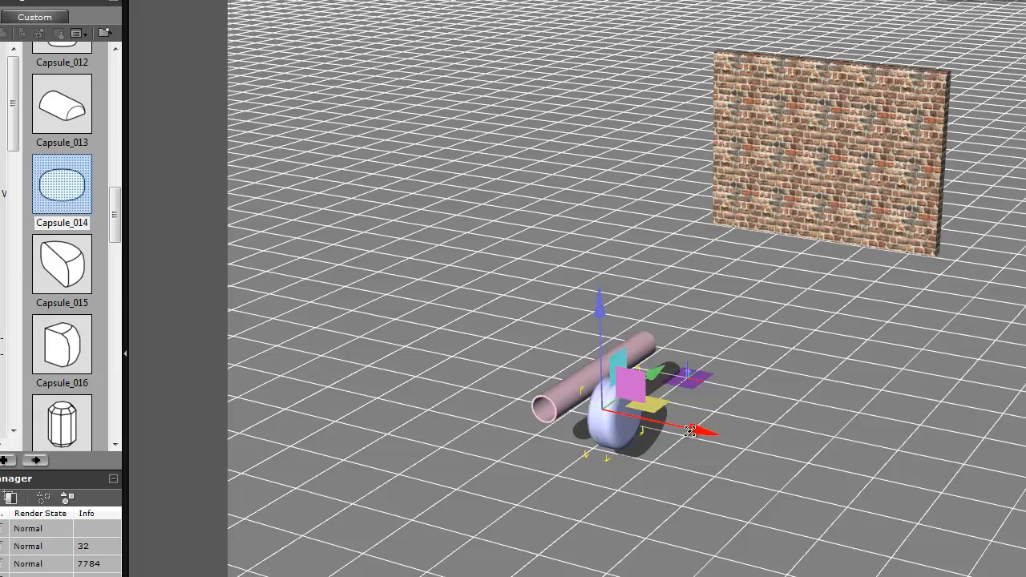
{"action": "left_click_drag", "start_coordinate": [697, 433], "coordinate": [611, 417]}
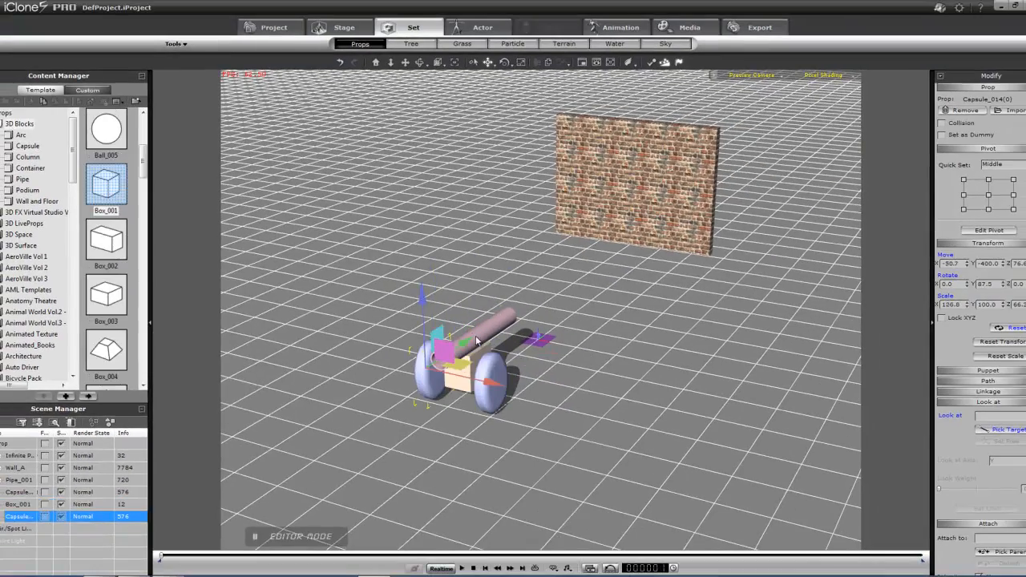
Activate physics on the ball inside the pipe as a Kinematic rigid body with a Sphere bound type
{"action": "left_click", "coordinate": [475, 335]}
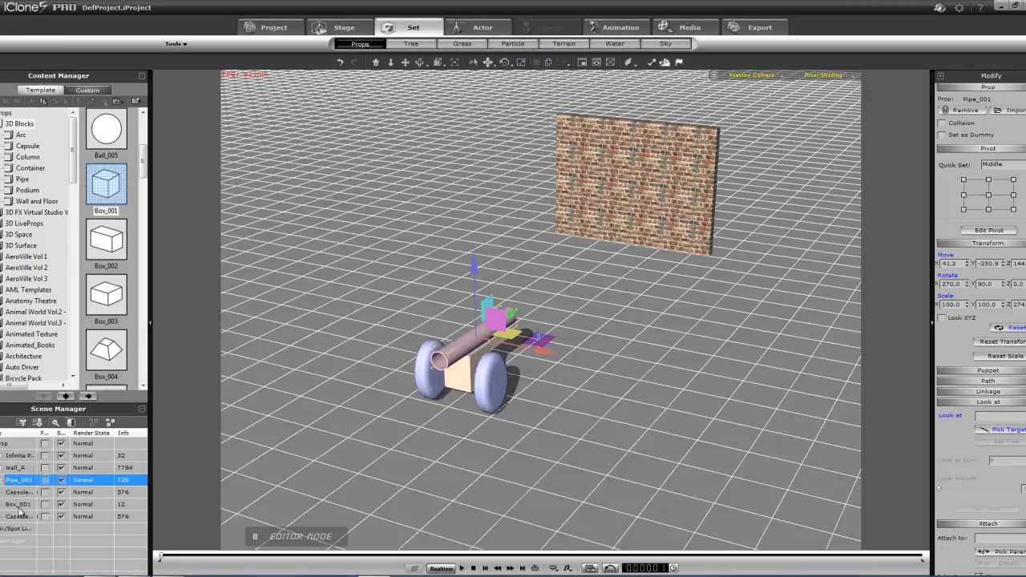
{"action": "left_click", "coordinate": [3, 481]}
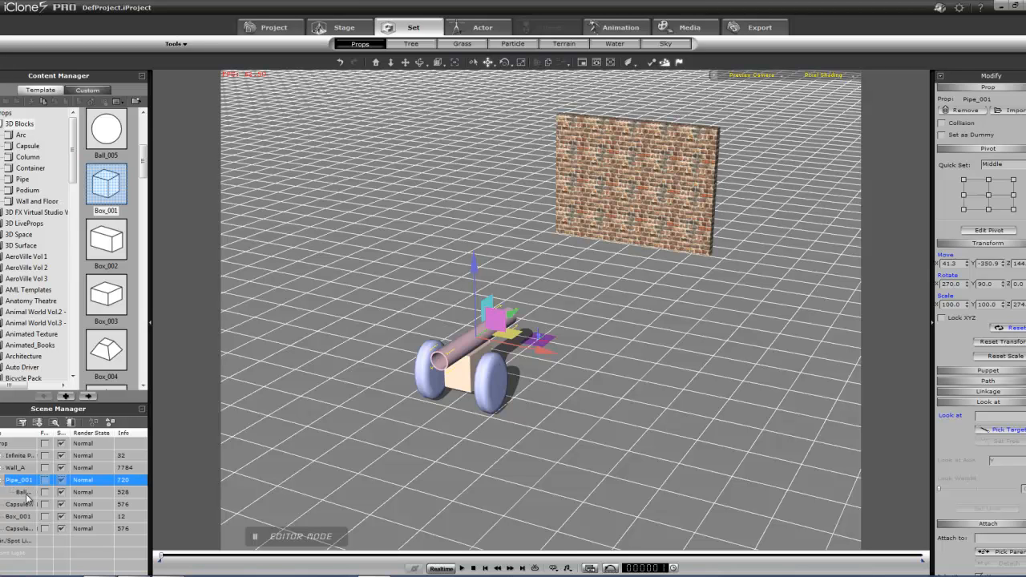
{"action": "left_click", "coordinate": [27, 493]}
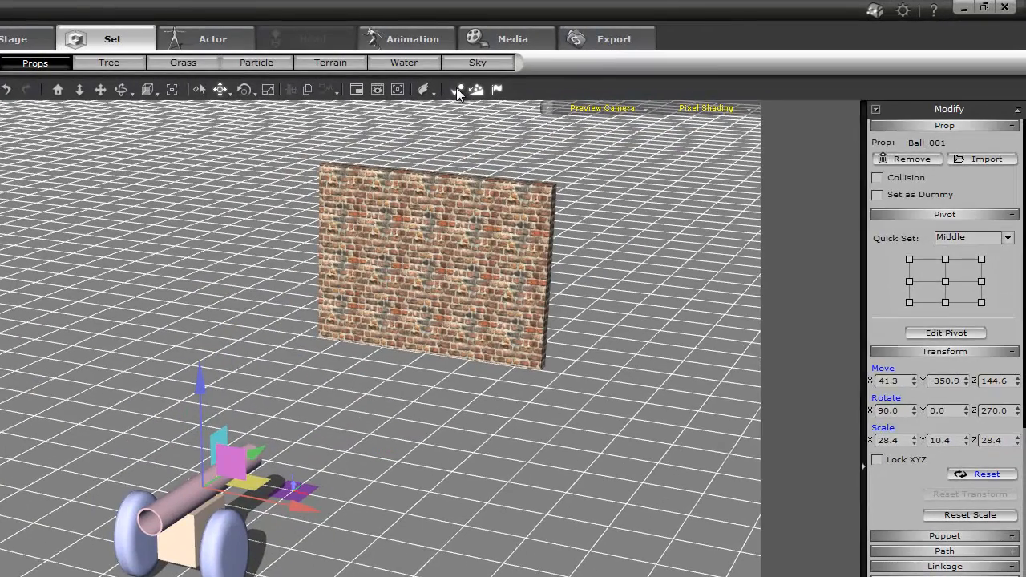
{"action": "left_click", "coordinate": [478, 89]}
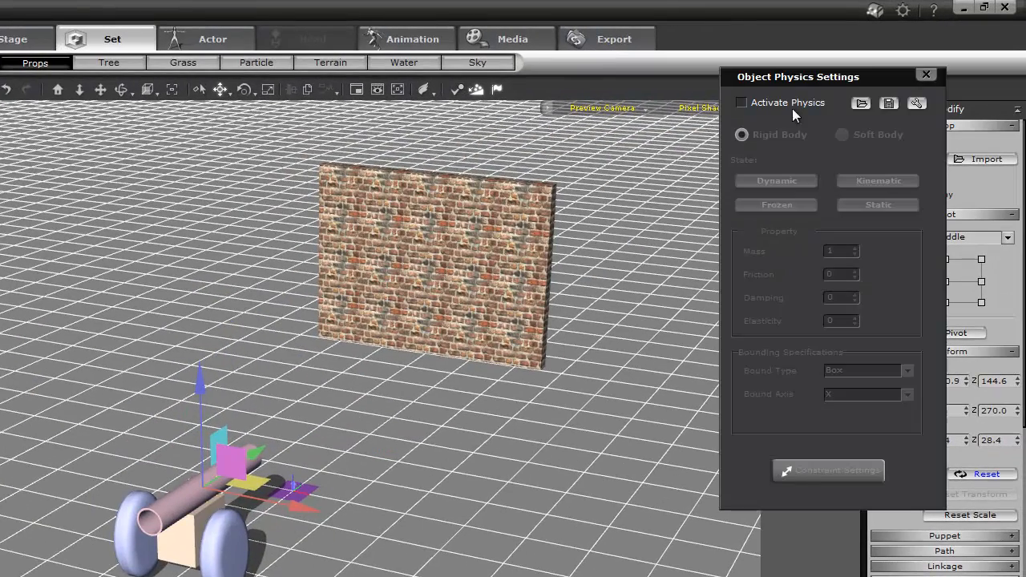
{"action": "left_click", "coordinate": [742, 103]}
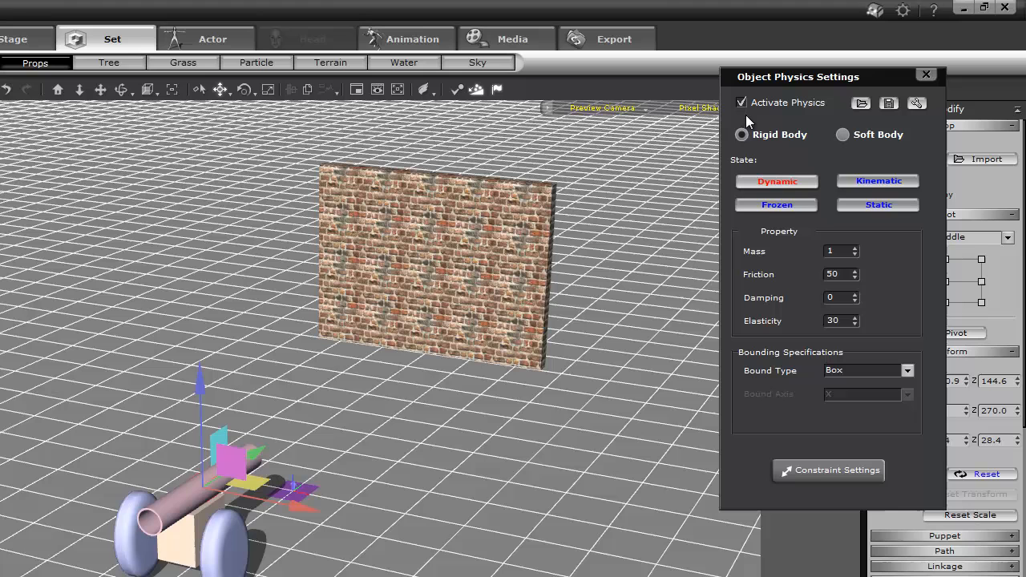
{"action": "left_click", "coordinate": [879, 183]}
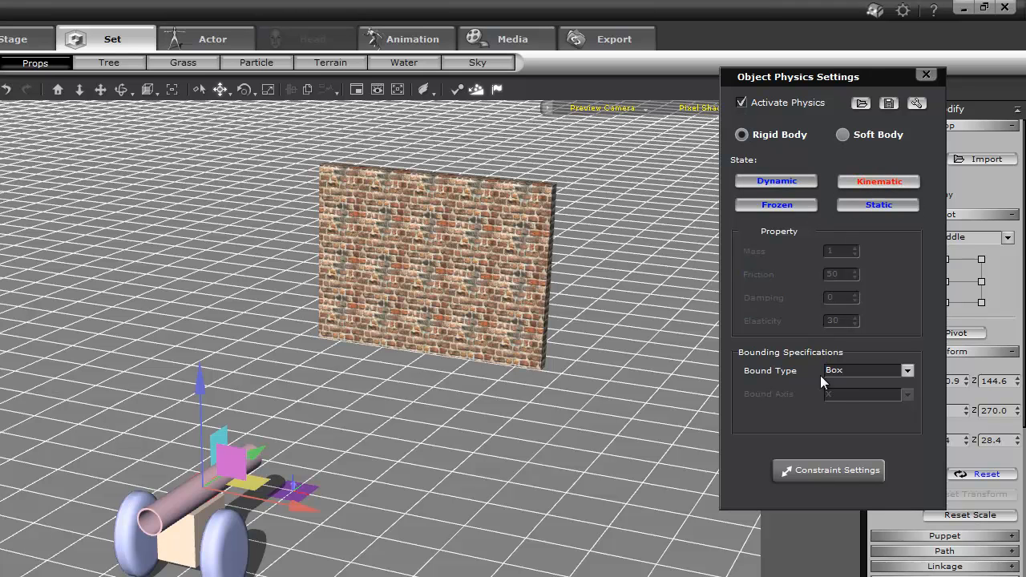
{"action": "left_click", "coordinate": [909, 369]}
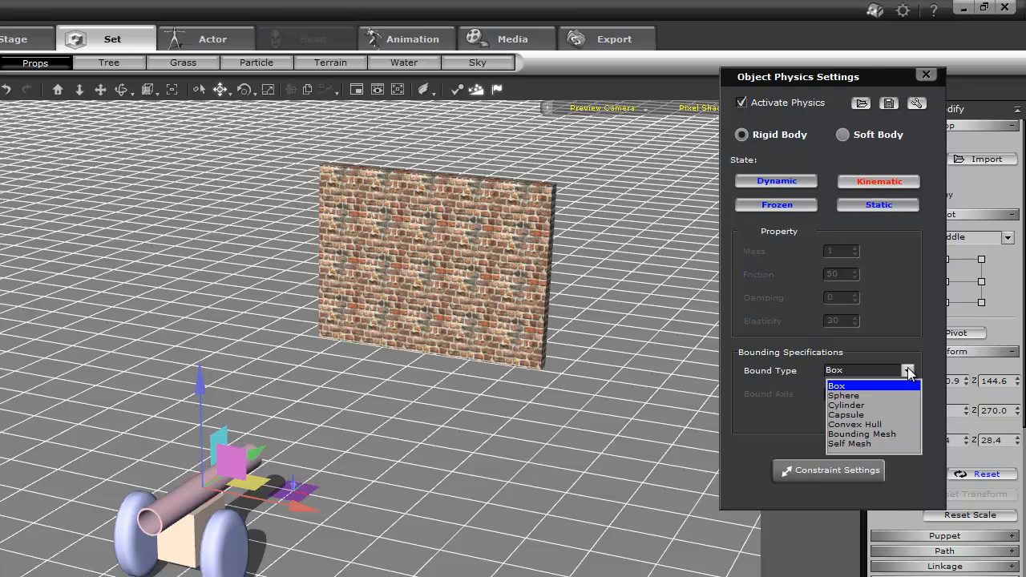
{"action": "left_click", "coordinate": [869, 395]}
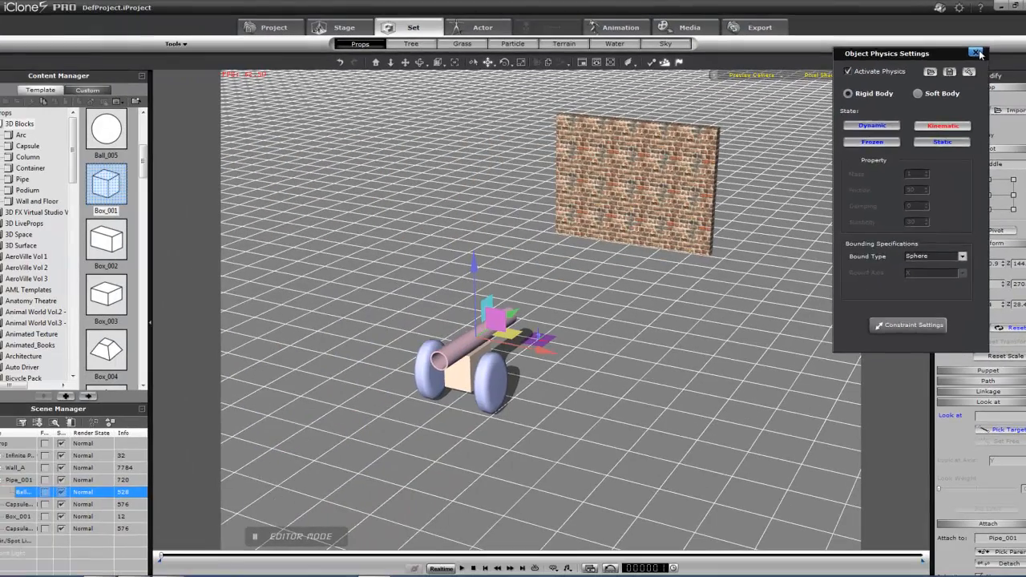
{"action": "left_click", "coordinate": [977, 52]}
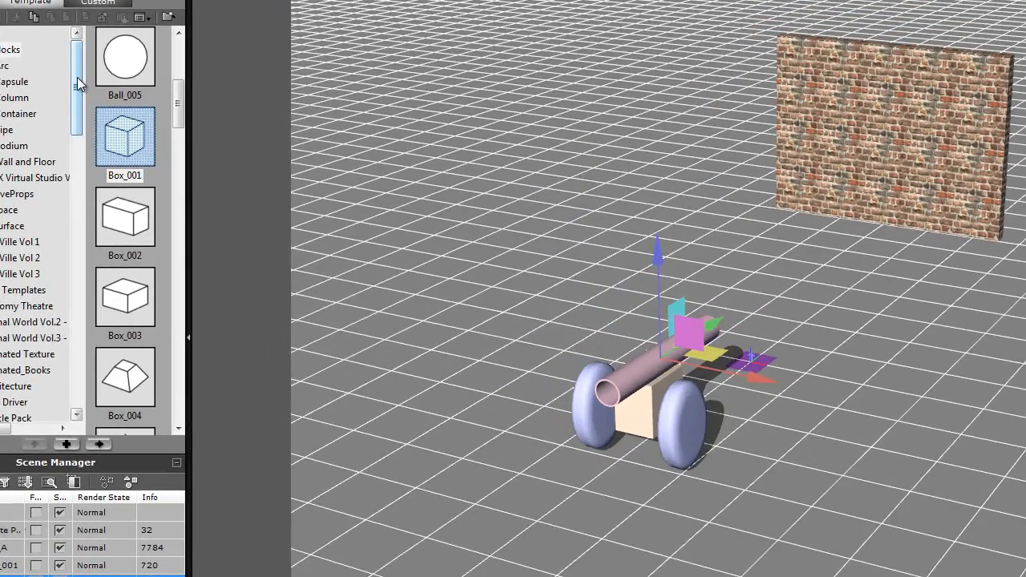
Add the 11 Firearm force prop from the Physics Toolbox to the scene near the cannon
{"action": "left_click_drag", "start_coordinate": [74, 147], "coordinate": [74, 158]}
{"action": "left_click_drag", "start_coordinate": [79, 97], "coordinate": [89, 263]}
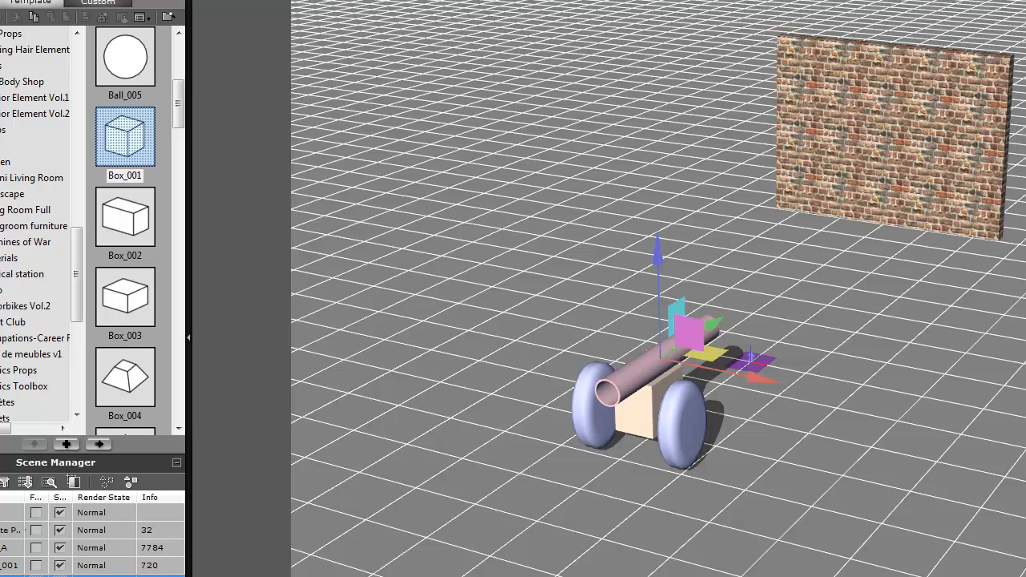
{"action": "left_click", "coordinate": [3, 404]}
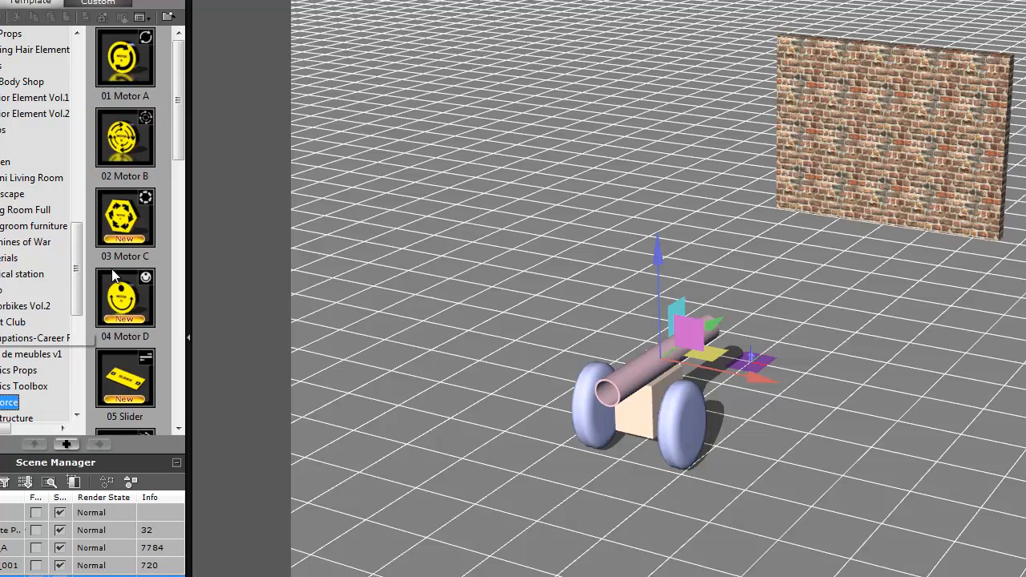
{"action": "left_click_drag", "start_coordinate": [180, 72], "coordinate": [176, 170]}
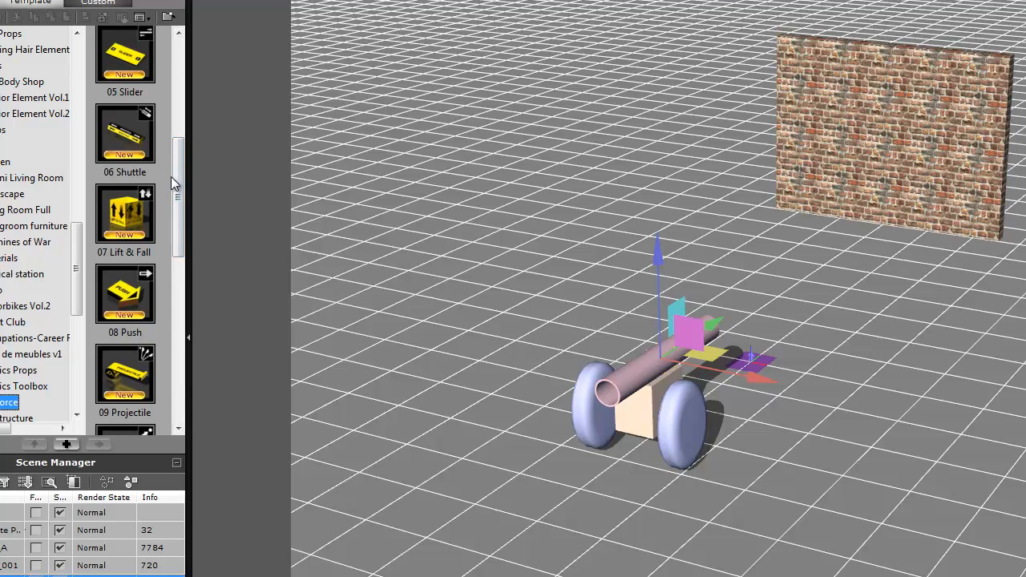
{"action": "left_click_drag", "start_coordinate": [174, 176], "coordinate": [175, 278]}
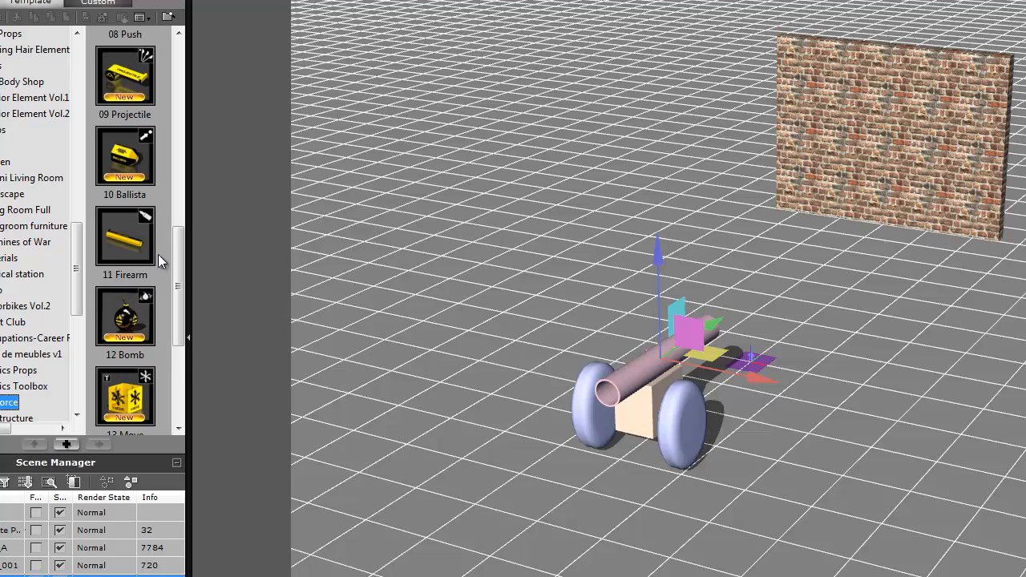
{"action": "left_click_drag", "start_coordinate": [141, 228], "coordinate": [608, 518]}
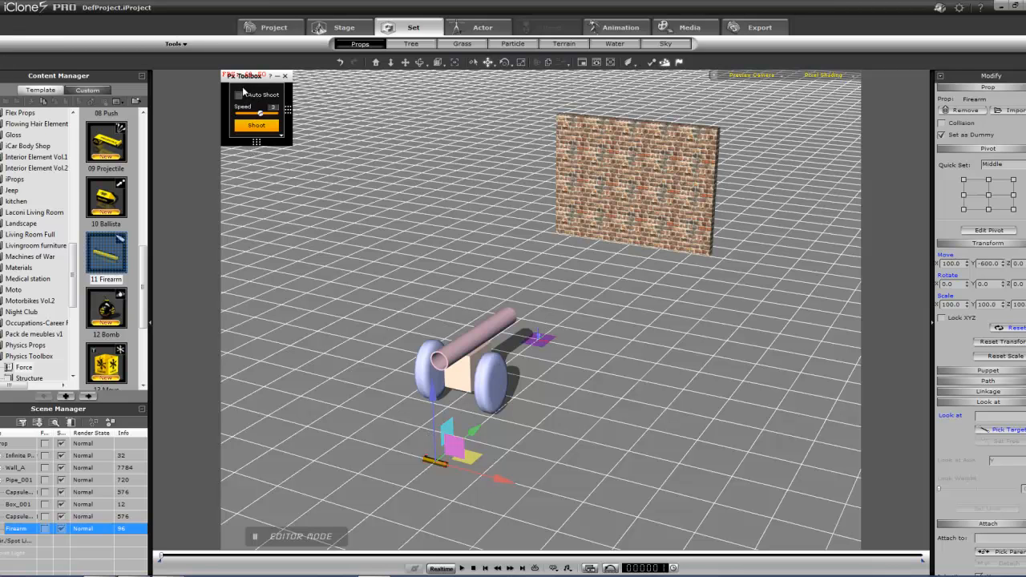
{"action": "left_click", "coordinate": [243, 96]}
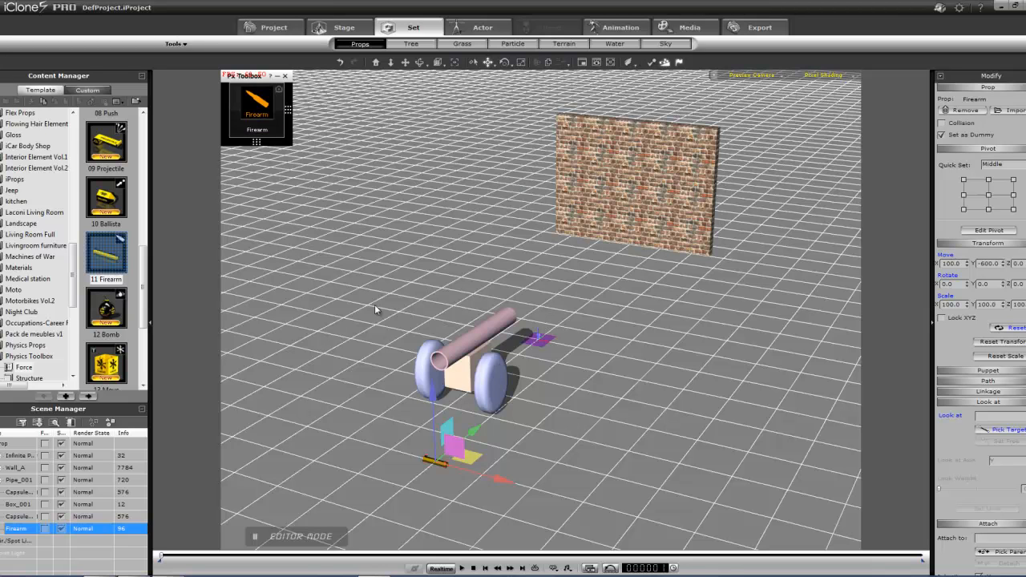
Move the firearm prop to the middle of the cannon barrel, at about X 48, Y -364 and Z 152
{"action": "left_click_drag", "start_coordinate": [436, 405], "coordinate": [418, 301]}
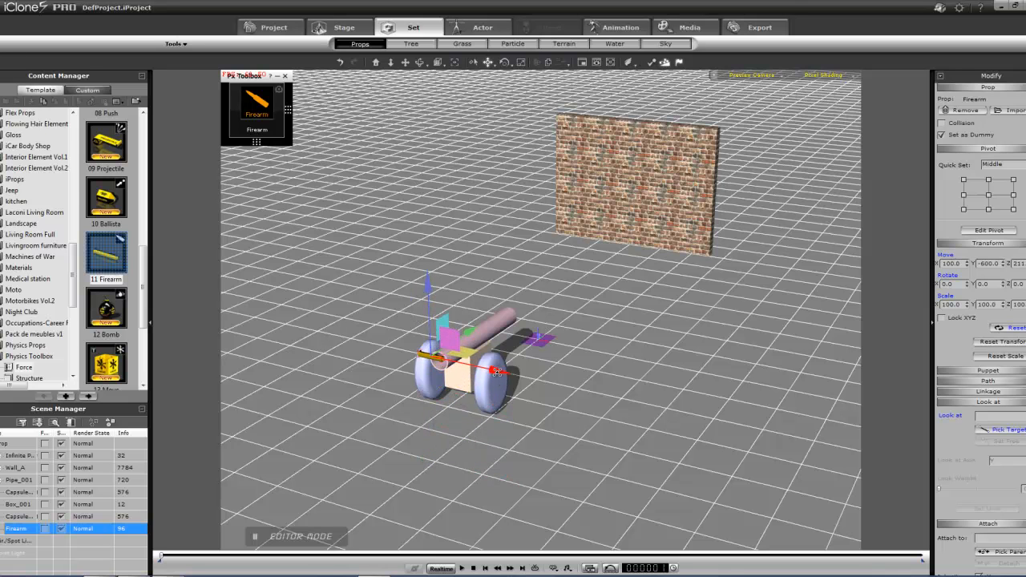
{"action": "left_click_drag", "start_coordinate": [495, 369], "coordinate": [513, 374]}
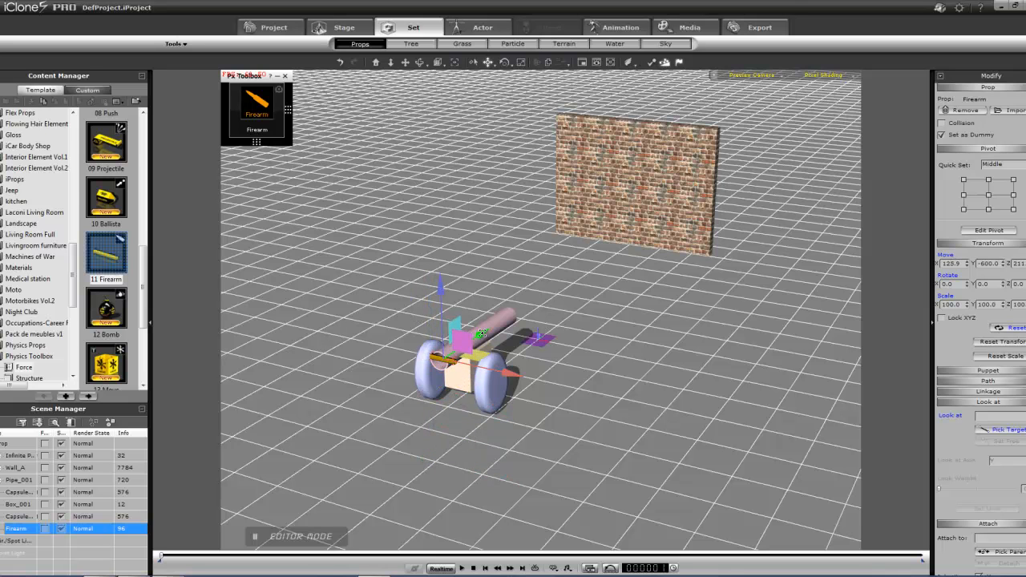
{"action": "left_click_drag", "start_coordinate": [486, 324], "coordinate": [504, 314]}
{"action": "left_click_drag", "start_coordinate": [453, 293], "coordinate": [513, 362]}
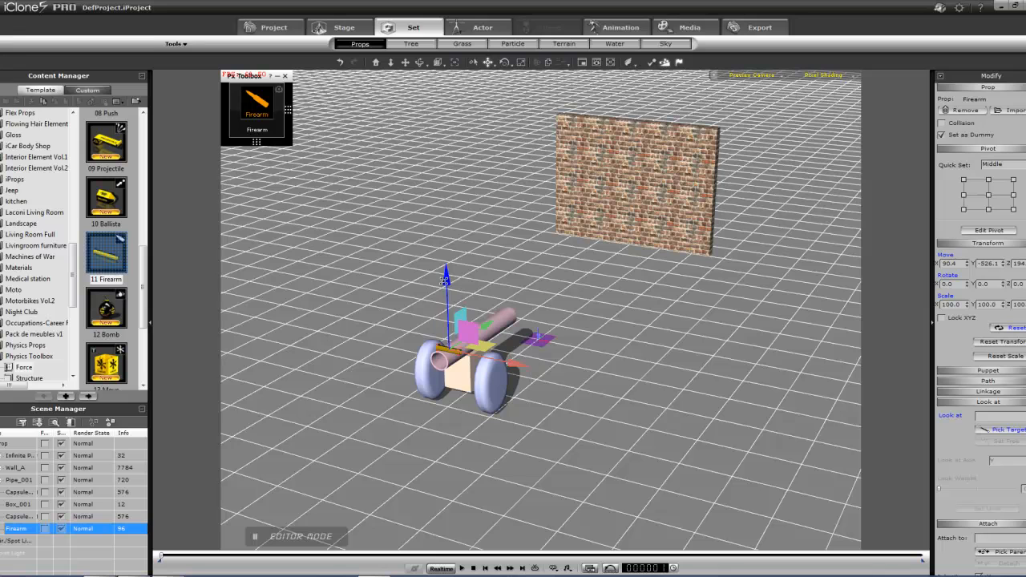
{"action": "left_click_drag", "start_coordinate": [447, 280], "coordinate": [480, 420]}
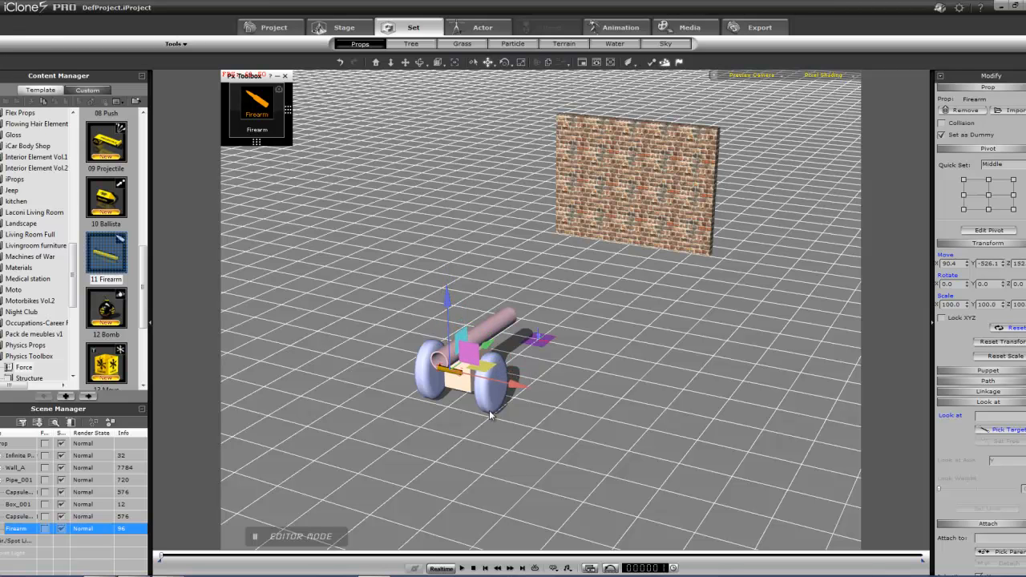
{"action": "left_click_drag", "start_coordinate": [511, 385], "coordinate": [491, 384]}
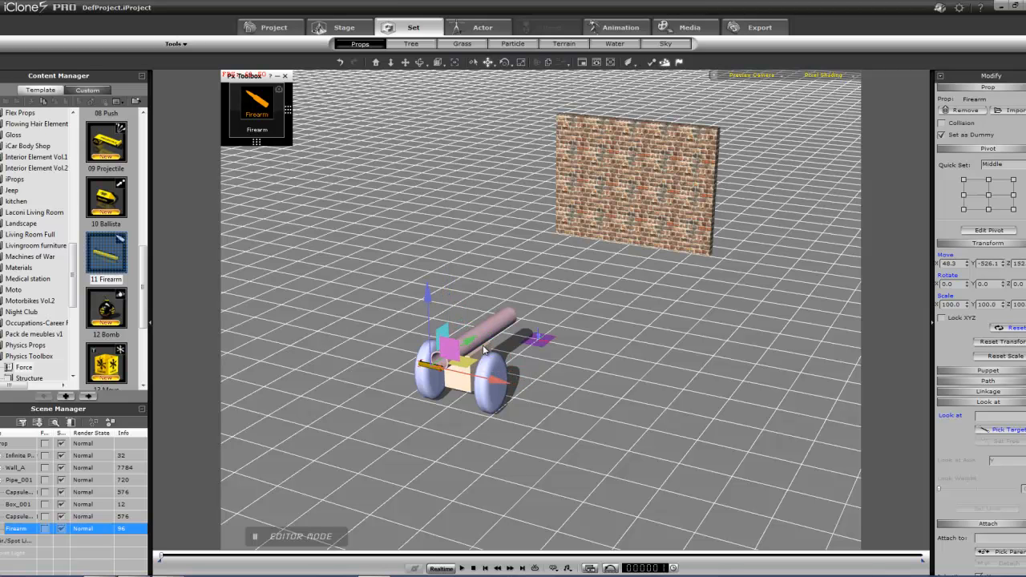
{"action": "left_click_drag", "start_coordinate": [467, 340], "coordinate": [508, 314]}
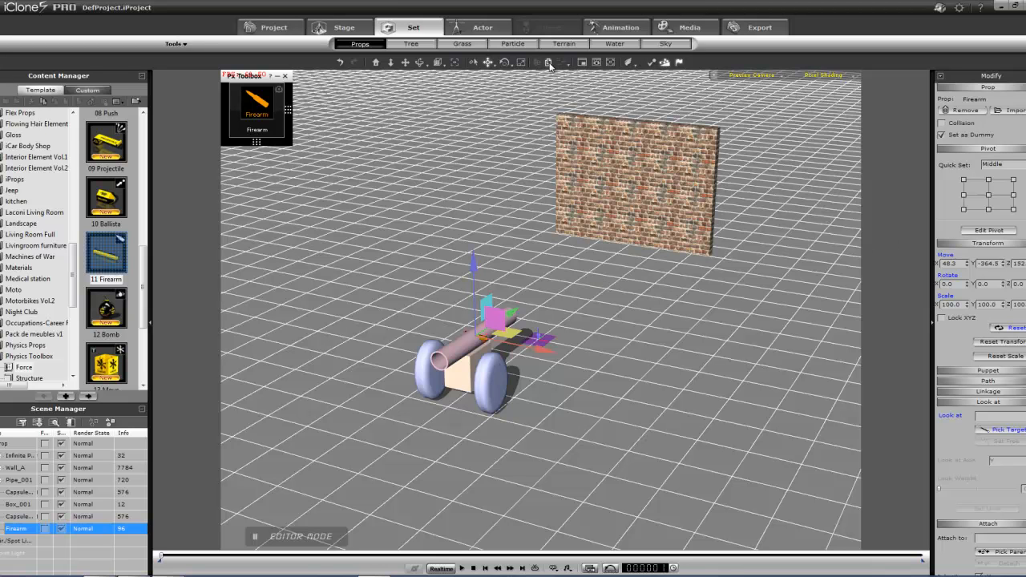
Align the firearm and the pipe with each other on the X, Y and Z axes
{"action": "left_click", "coordinate": [453, 360], "text": "ctrl"}
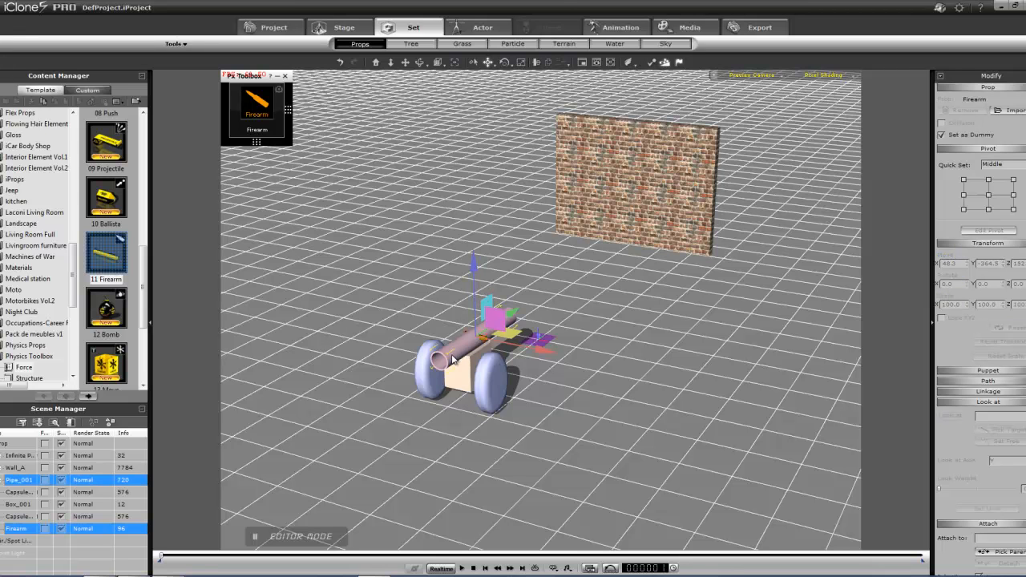
{"action": "left_click", "coordinate": [537, 61]}
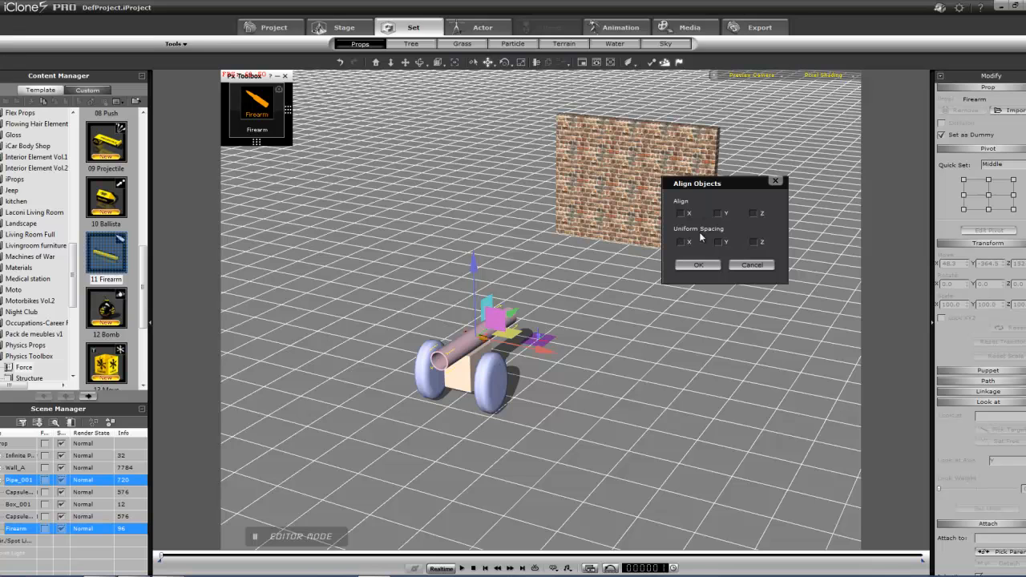
{"action": "left_click", "coordinate": [682, 215]}
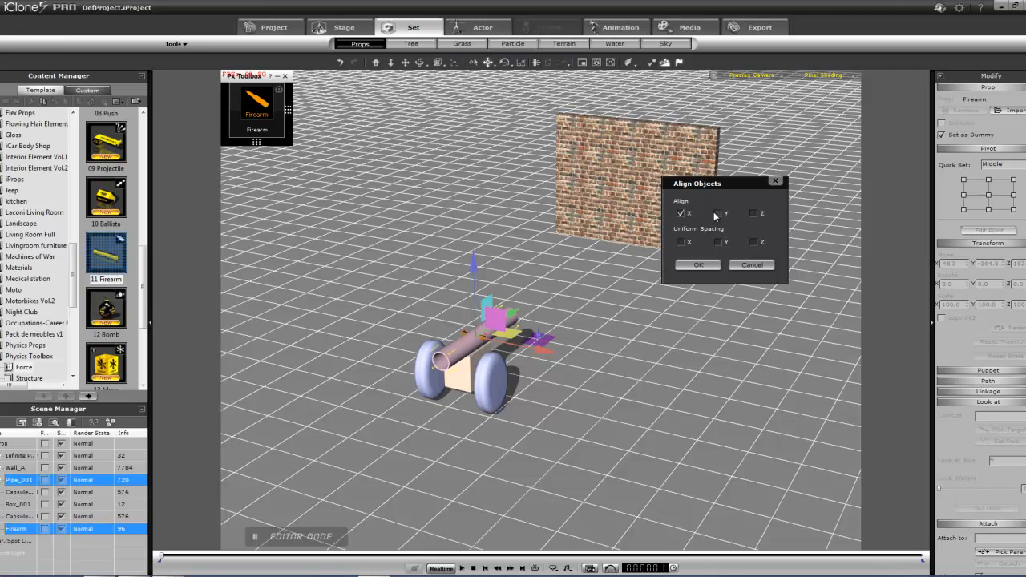
{"action": "left_click", "coordinate": [719, 214]}
{"action": "left_click", "coordinate": [752, 213]}
{"action": "left_click", "coordinate": [698, 265]}
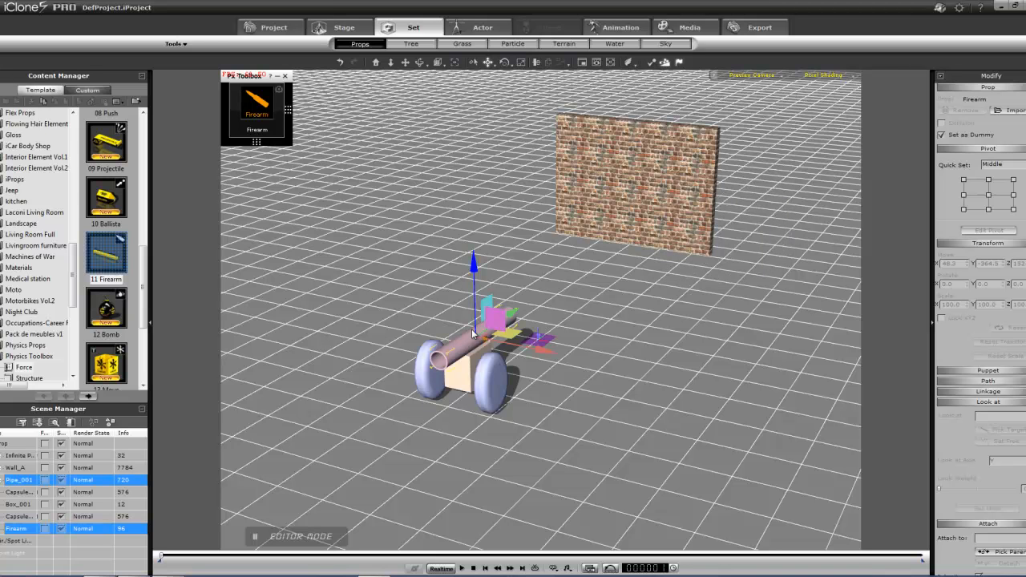
Attach the firearm alone to the pipe as its parent
{"action": "left_click", "coordinate": [16, 530]}
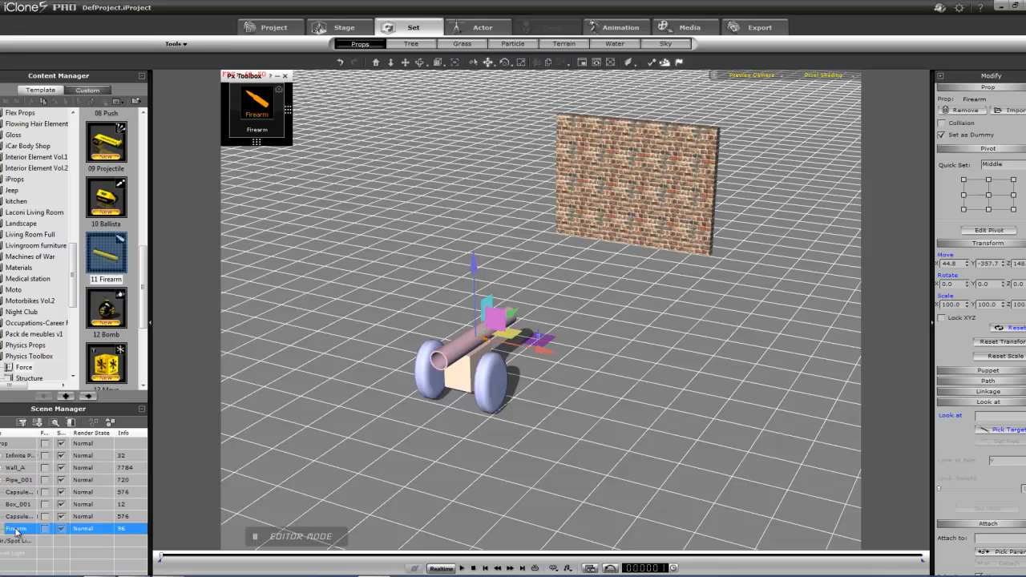
{"action": "left_click", "coordinate": [1016, 554]}
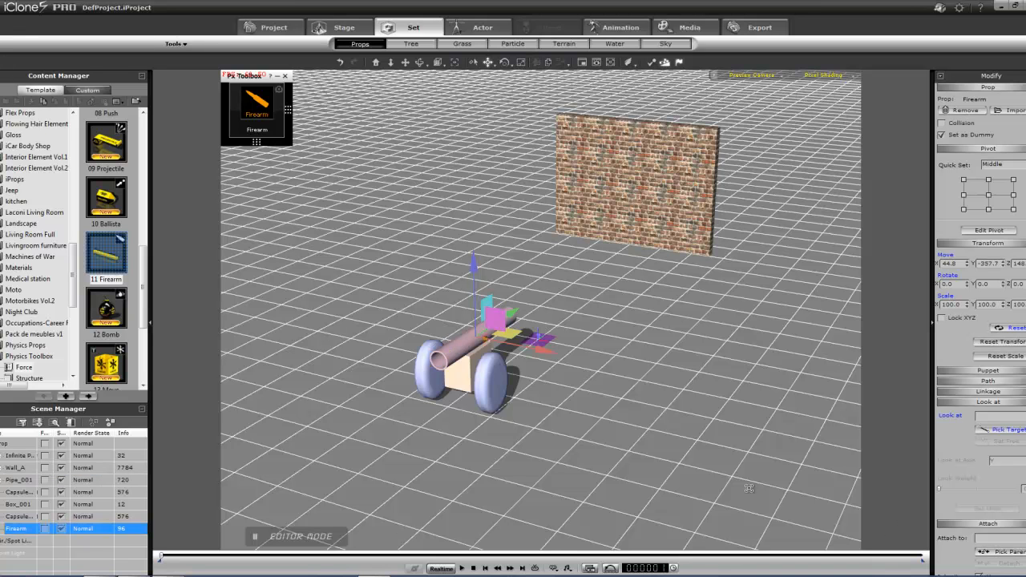
{"action": "left_click", "coordinate": [449, 354]}
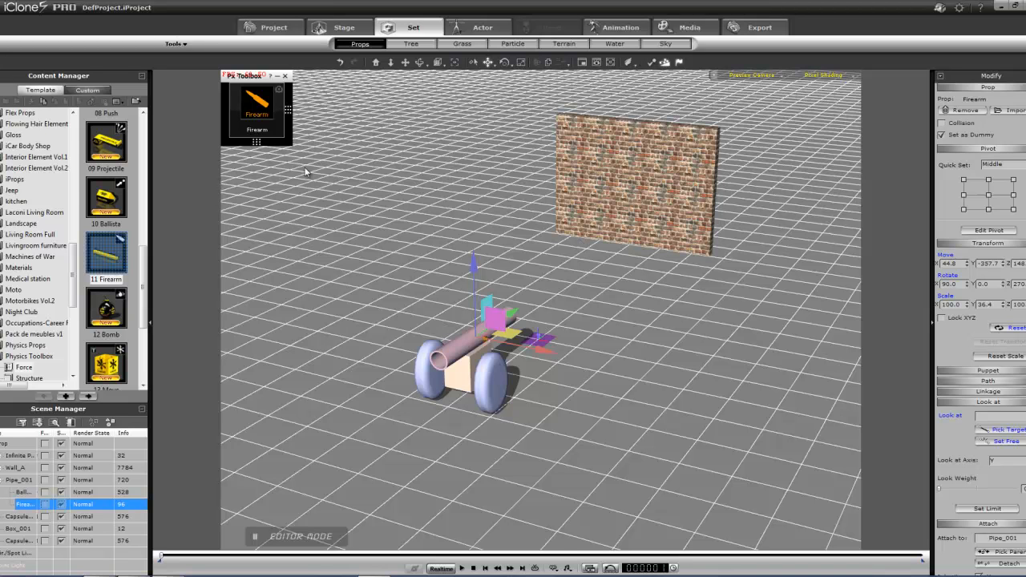
Assign the ball as the firearm's bullet and increase the firearm's Multiply Force
{"action": "mouse_move", "coordinate": [279, 137]}
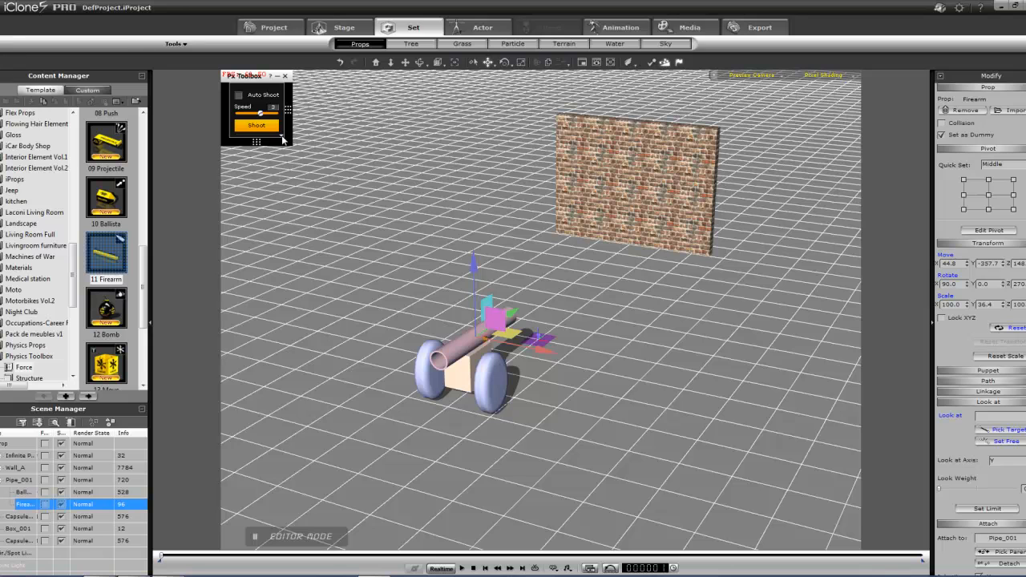
{"action": "left_click", "coordinate": [282, 139]}
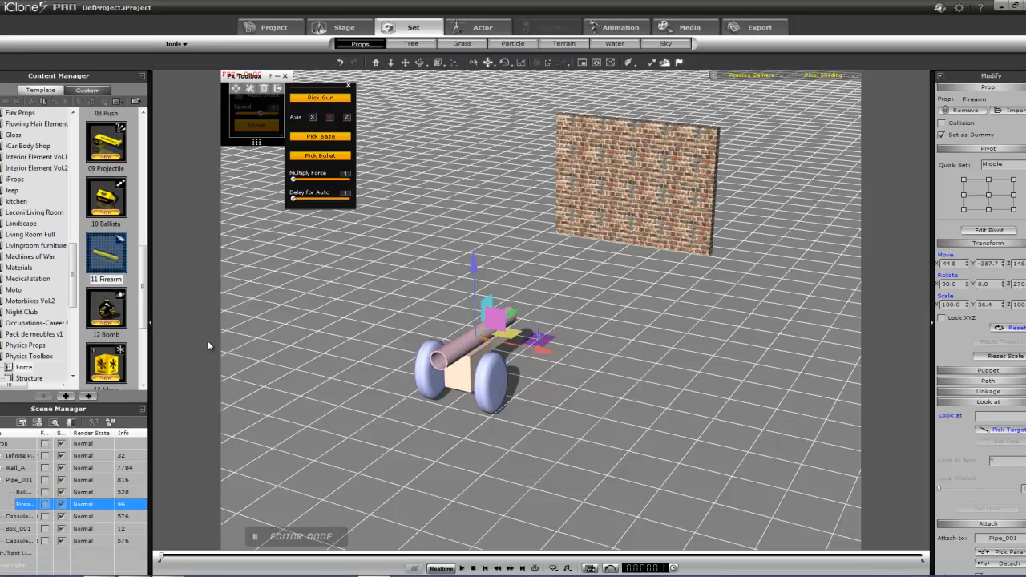
{"action": "left_click", "coordinate": [318, 156]}
{"action": "left_click_drag", "start_coordinate": [292, 180], "coordinate": [308, 182]}
{"action": "left_click_drag", "start_coordinate": [307, 183], "coordinate": [306, 184]}
{"action": "left_click", "coordinate": [349, 87]}
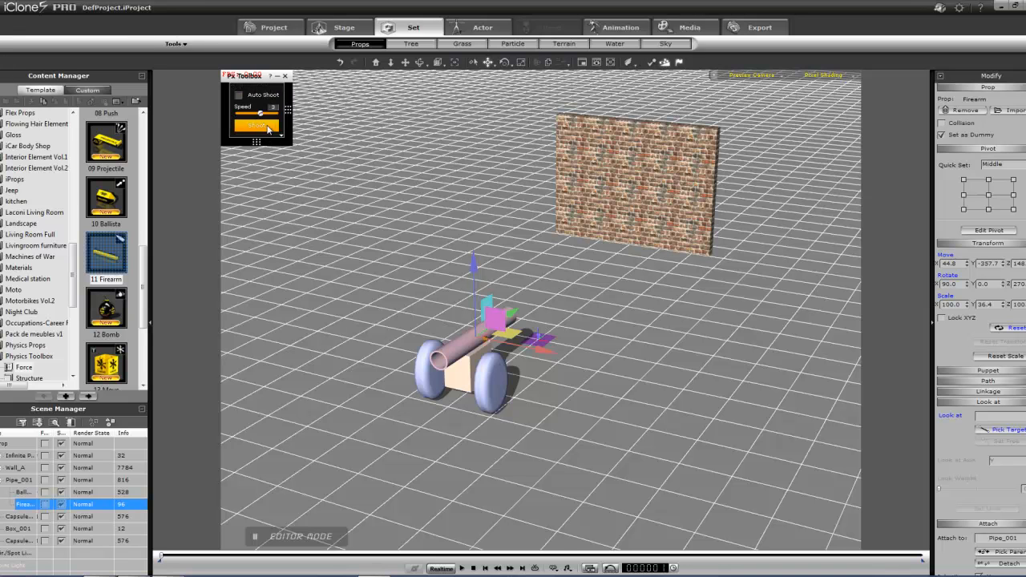
{"action": "left_click_drag", "start_coordinate": [259, 115], "coordinate": [261, 114]}
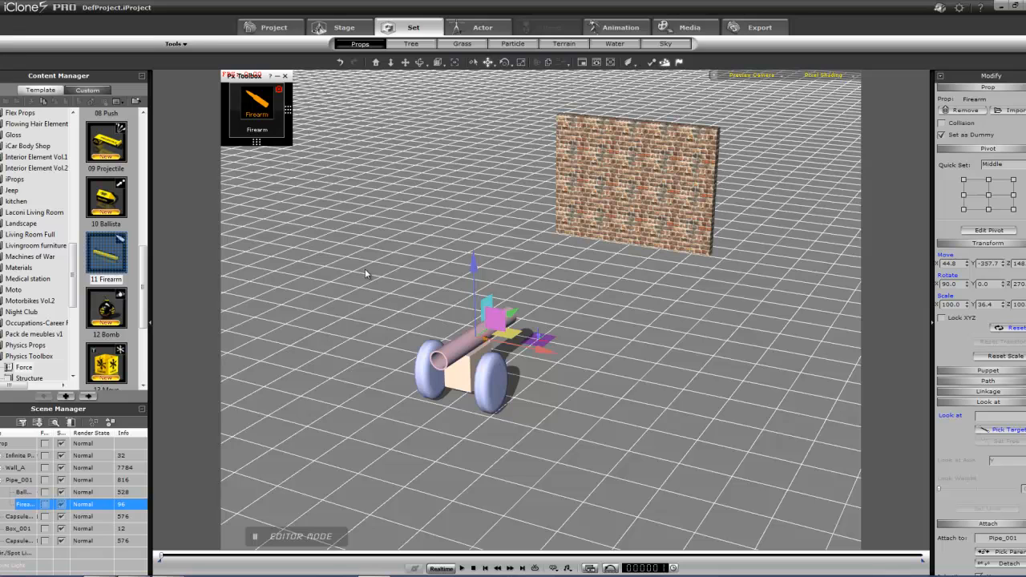
Select a single brick fragment at the wall's lower corner nearest the cannon and open its physics settings
{"action": "left_click", "coordinate": [13, 469]}
{"action": "key", "text": "q"}
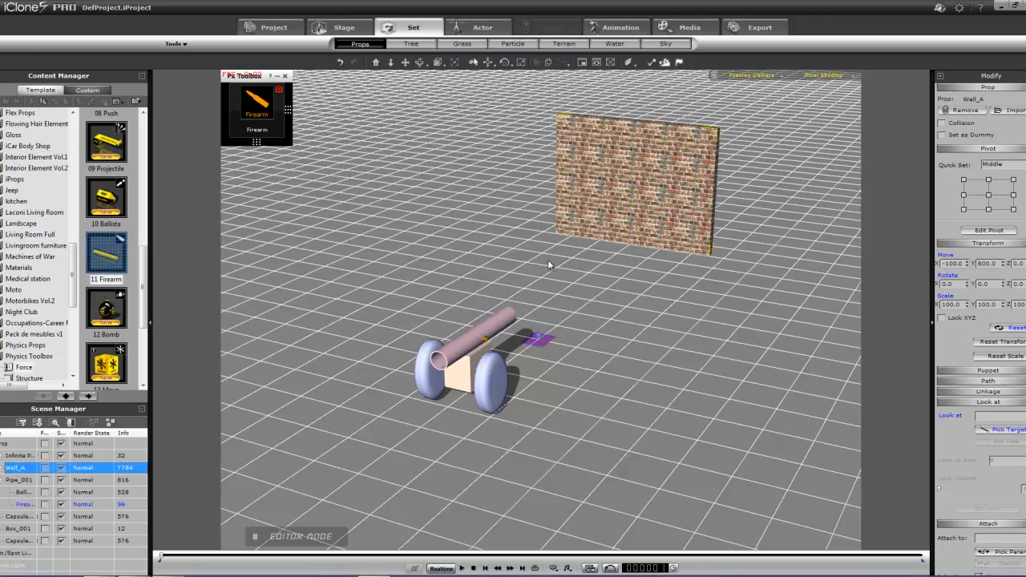
{"action": "left_click", "coordinate": [559, 227]}
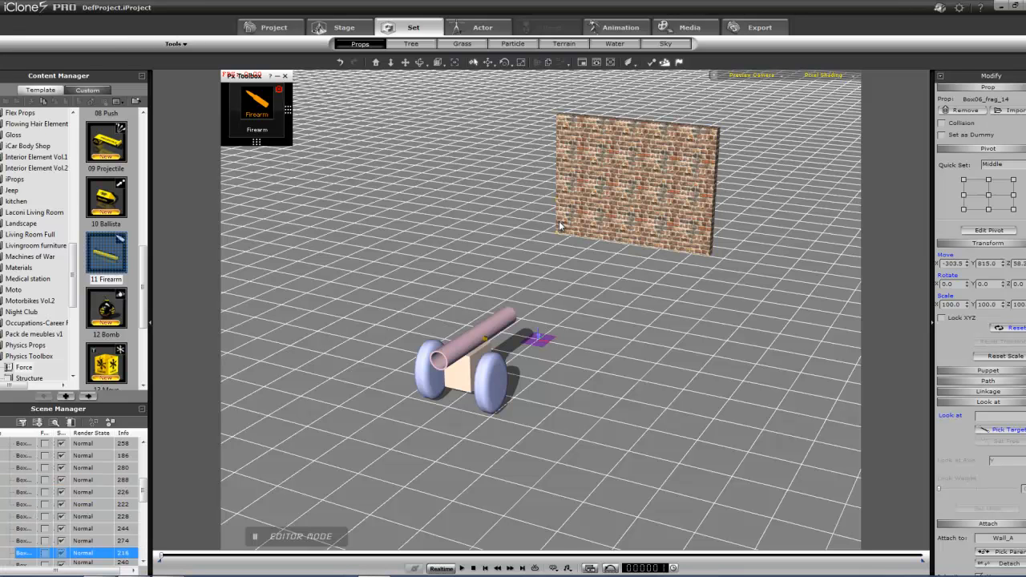
{"action": "left_click", "coordinate": [649, 64]}
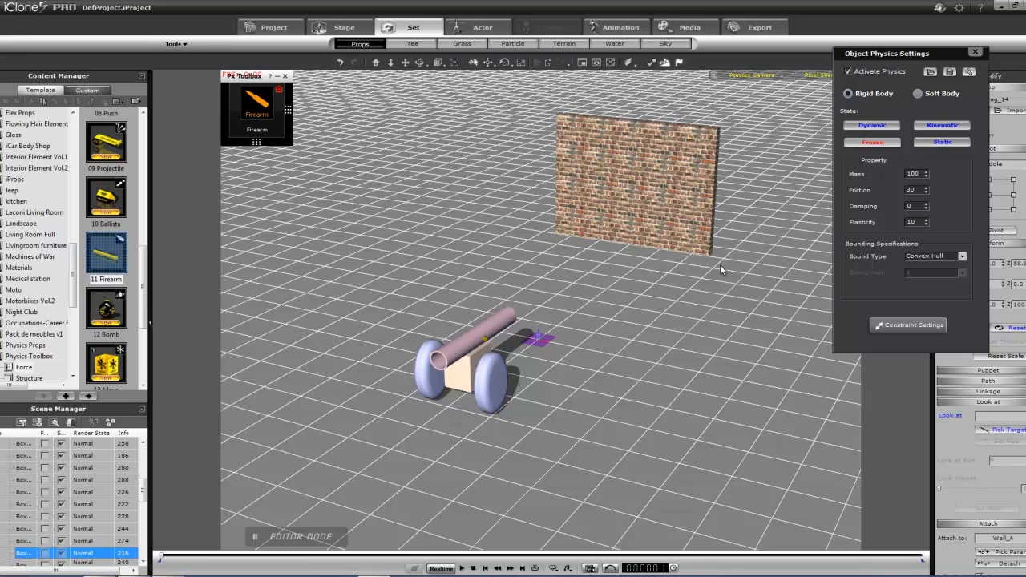
Set the fragments along the wall's bottom row to the Static rigid body state one by one and close the physics settings
{"action": "left_click", "coordinate": [936, 143]}
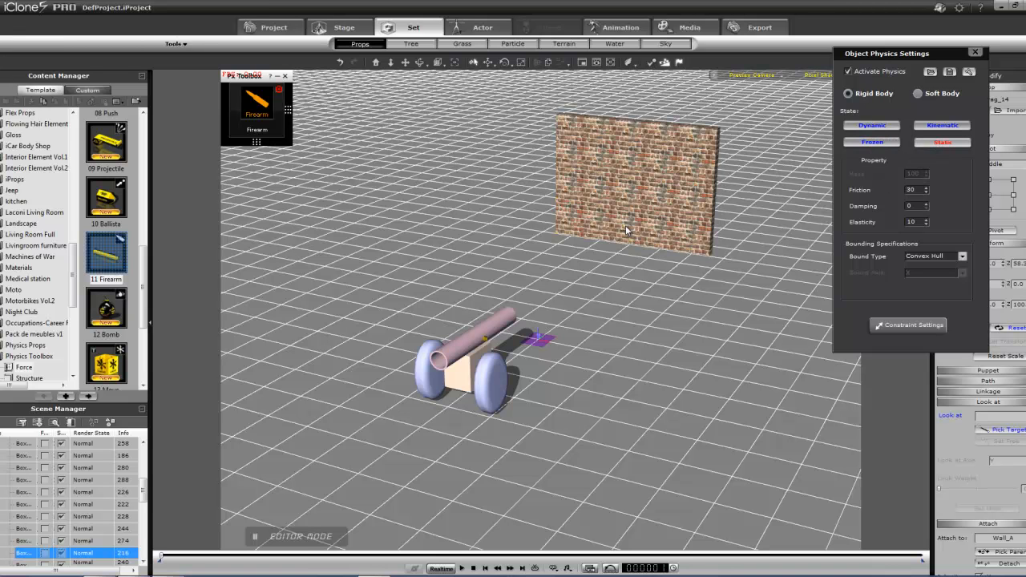
{"action": "left_click", "coordinate": [589, 219]}
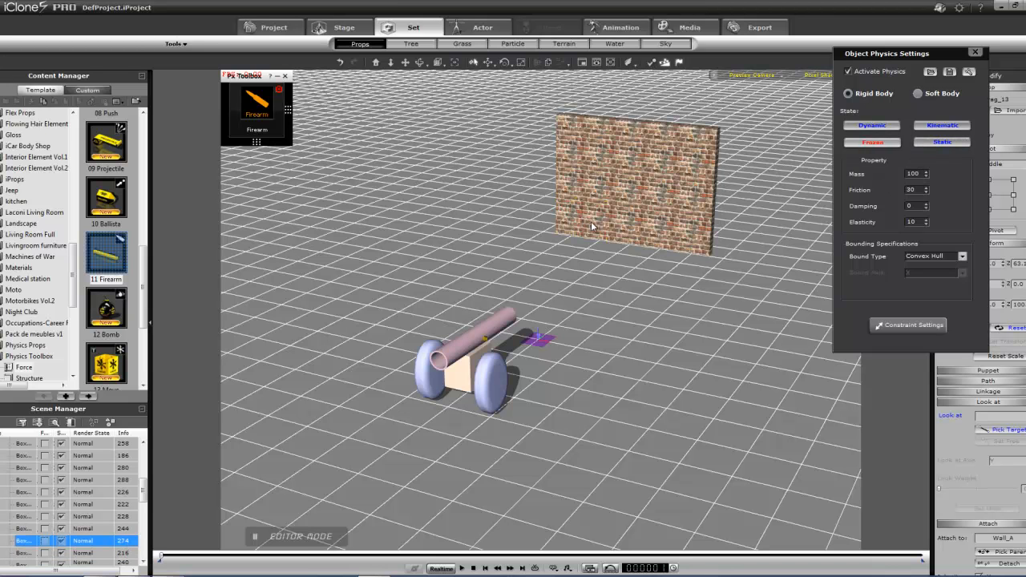
{"action": "left_click", "coordinate": [942, 142]}
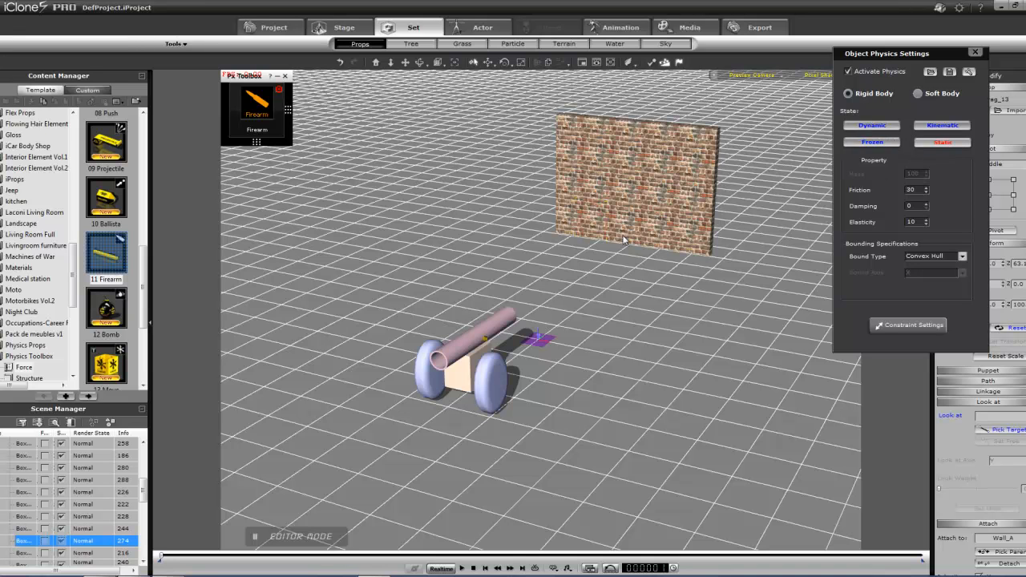
{"action": "left_click", "coordinate": [624, 239]}
{"action": "left_click", "coordinate": [939, 145]}
{"action": "left_click", "coordinate": [657, 240]}
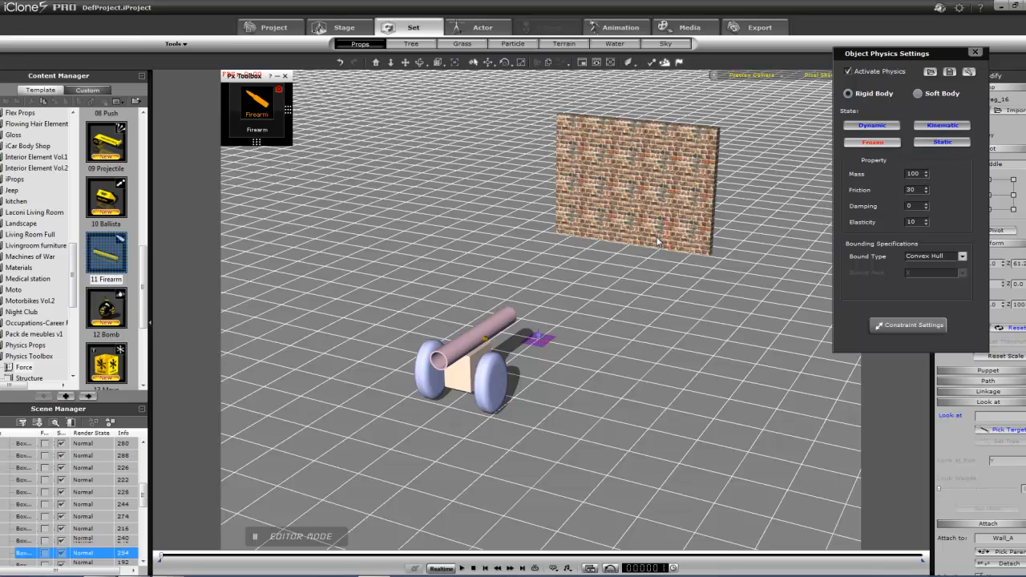
{"action": "left_click", "coordinate": [940, 144]}
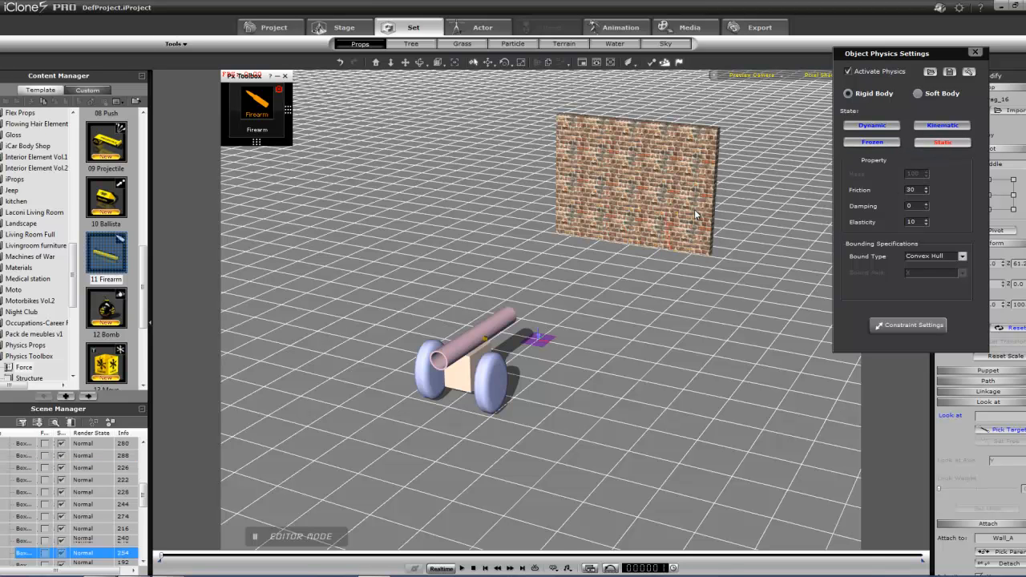
{"action": "left_click", "coordinate": [695, 225]}
{"action": "left_click", "coordinate": [935, 146]}
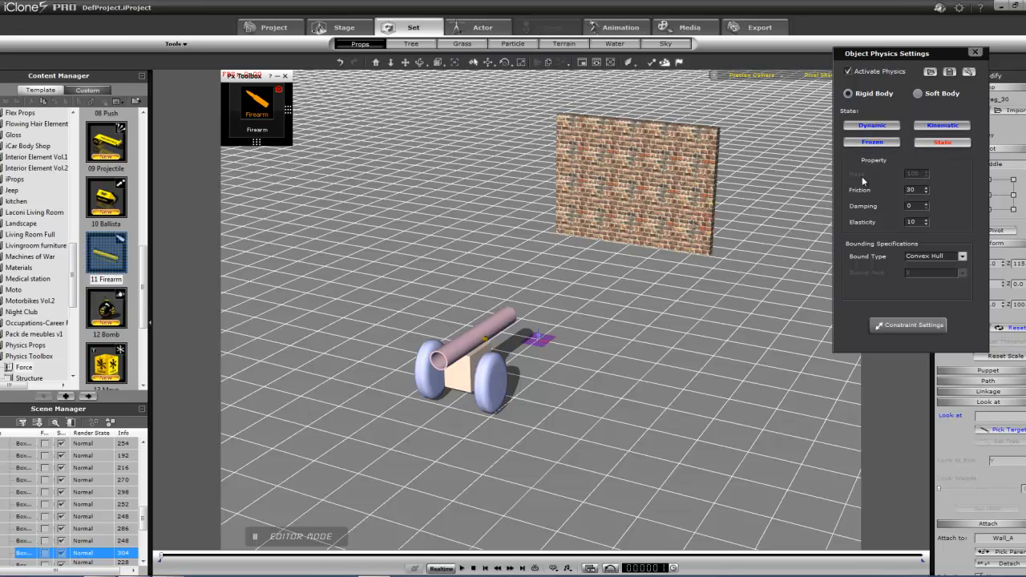
{"action": "left_click", "coordinate": [635, 235]}
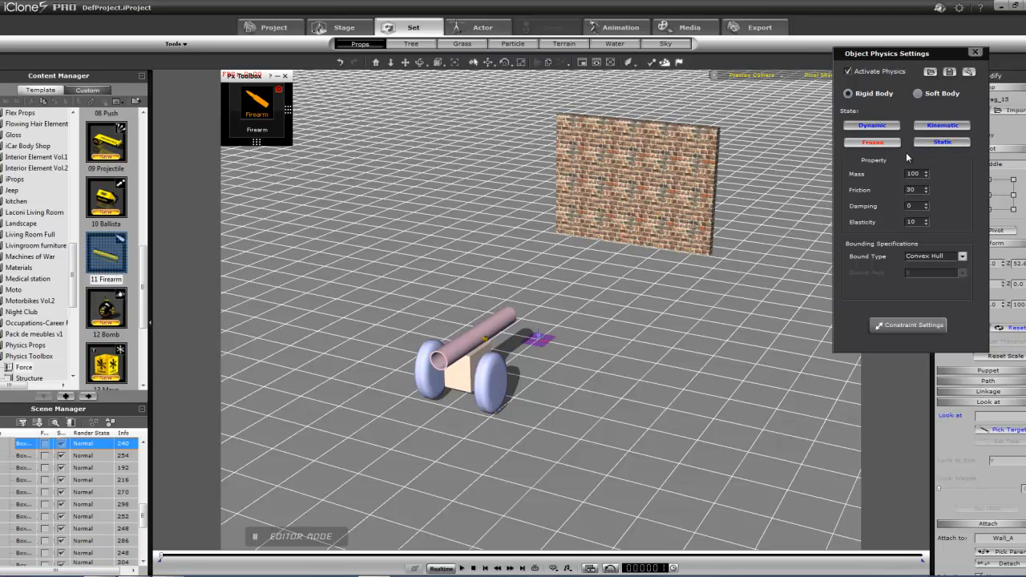
{"action": "left_click", "coordinate": [935, 143]}
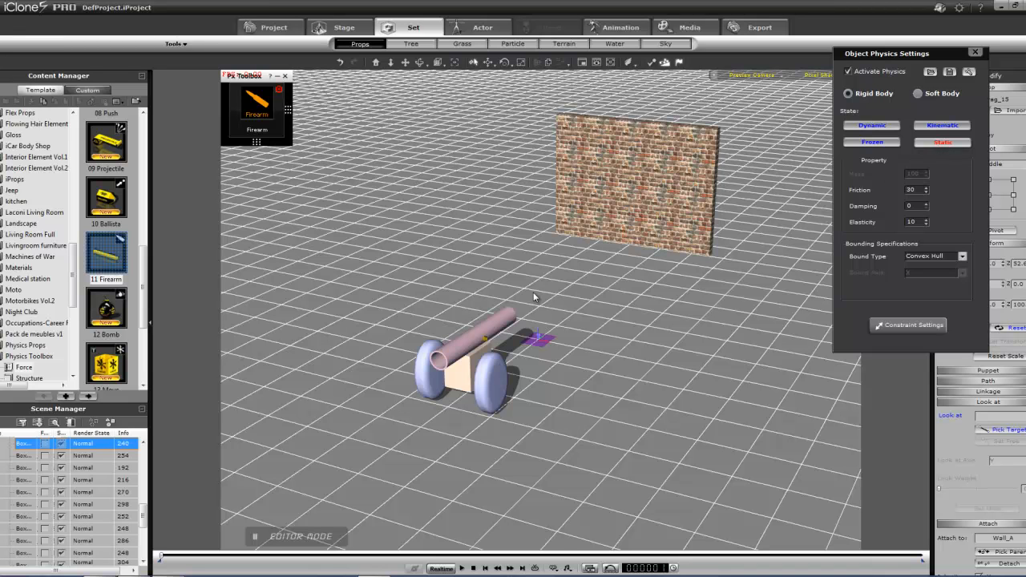
{"action": "left_click", "coordinate": [975, 52]}
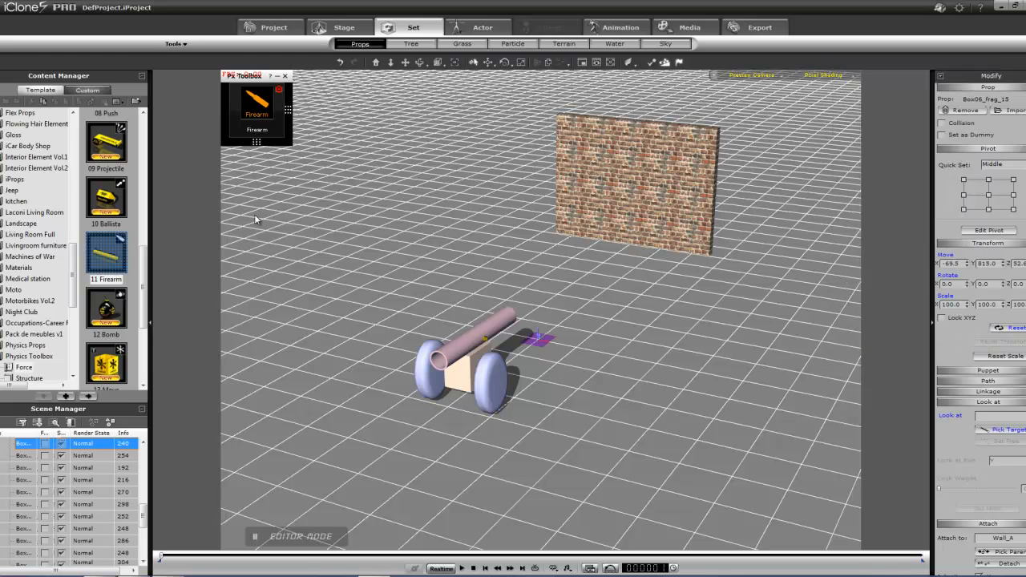
Shoot the firearm at the wall, return to the first frame, and play the timeline
{"action": "left_click", "coordinate": [257, 100]}
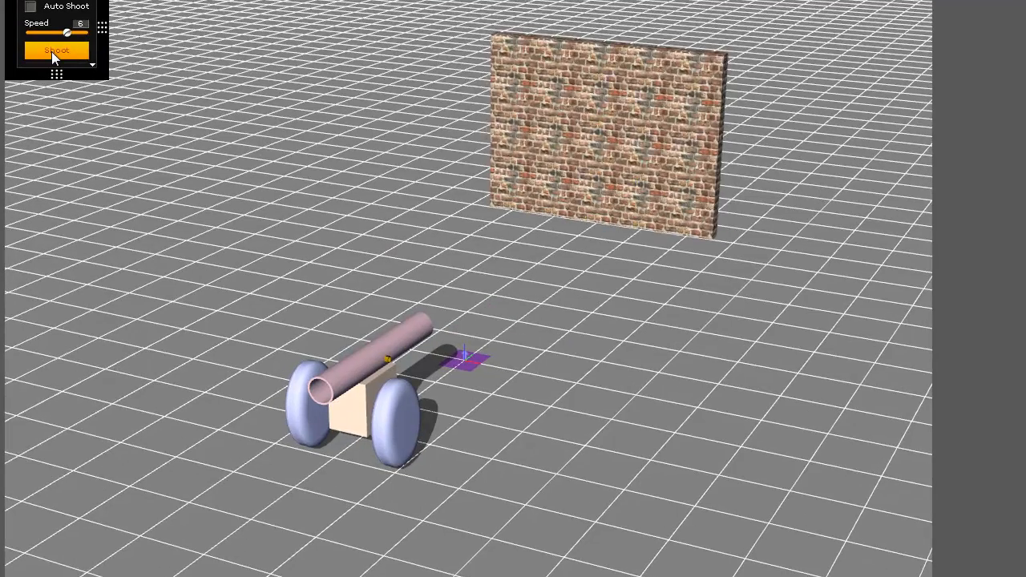
{"action": "left_click", "coordinate": [51, 52]}
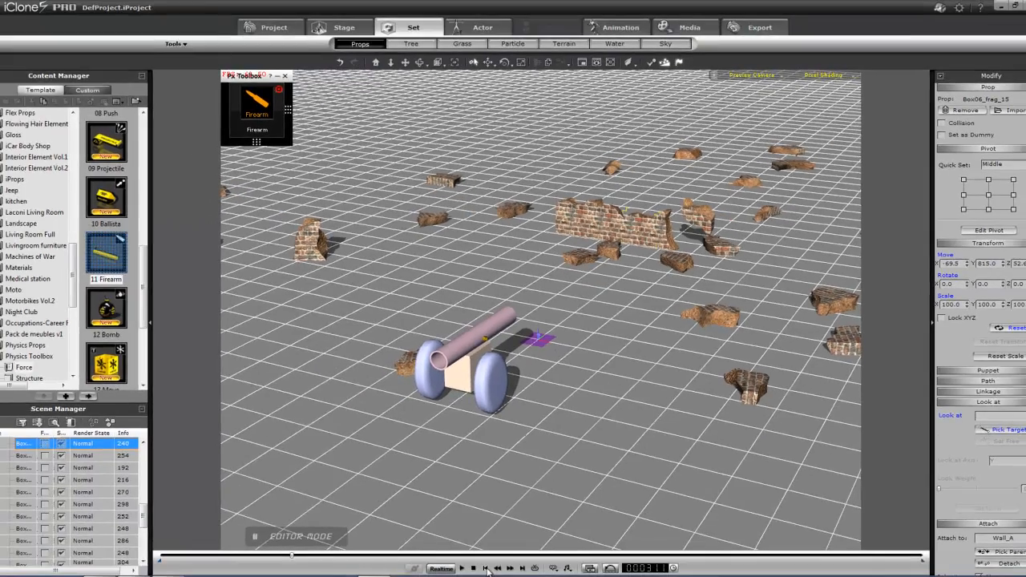
{"action": "left_click", "coordinate": [486, 570]}
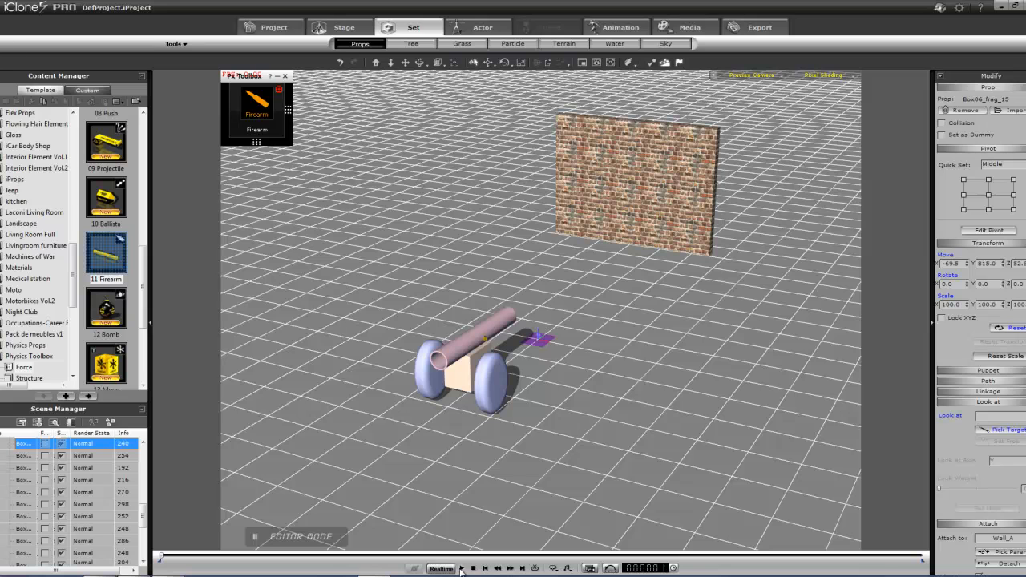
{"action": "left_click", "coordinate": [462, 568]}
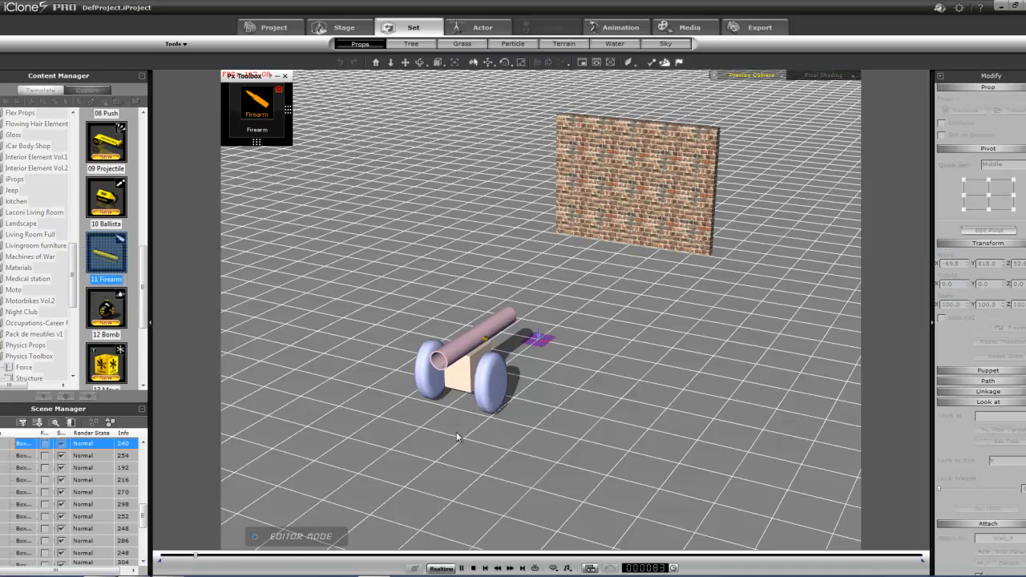
{"action": "left_click", "coordinate": [462, 569]}
{"action": "left_click", "coordinate": [462, 569]}
Lower the firearm's Multiply Force and set its shooting Speed to 4
{"action": "mouse_move", "coordinate": [280, 119]}
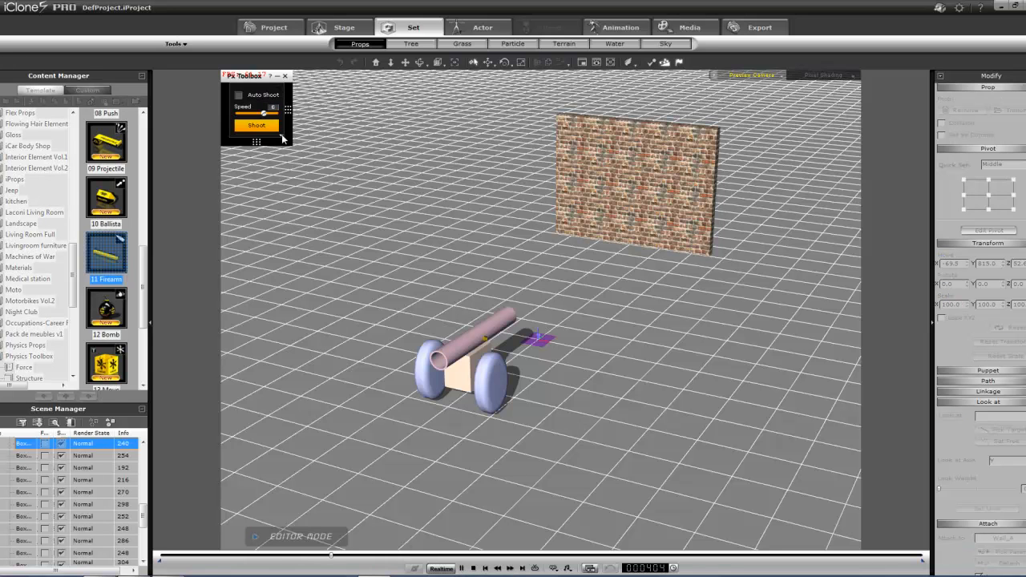
{"action": "left_click", "coordinate": [282, 138]}
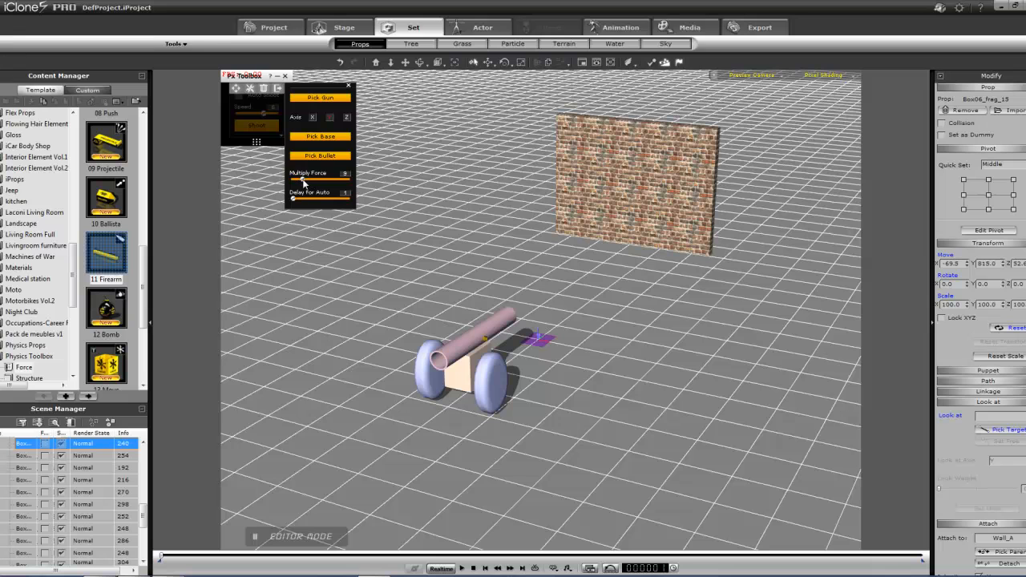
{"action": "left_click_drag", "start_coordinate": [303, 182], "coordinate": [292, 184]}
{"action": "left_click", "coordinate": [348, 86]}
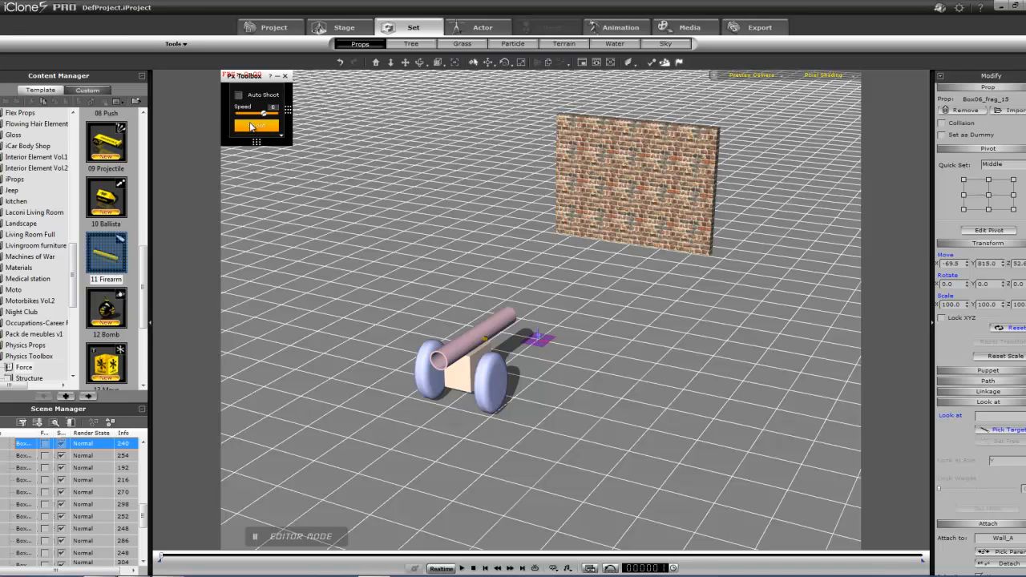
{"action": "left_click_drag", "start_coordinate": [265, 113], "coordinate": [262, 117]}
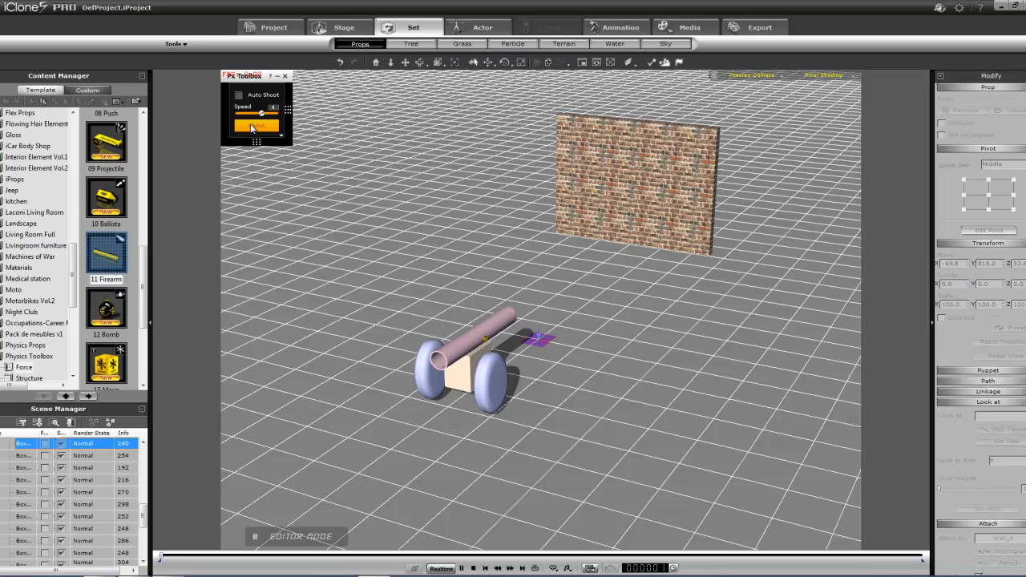
Test the reduced shot on the wall, dismiss the script debug window, and return to the first frame
{"action": "left_click", "coordinate": [253, 126]}
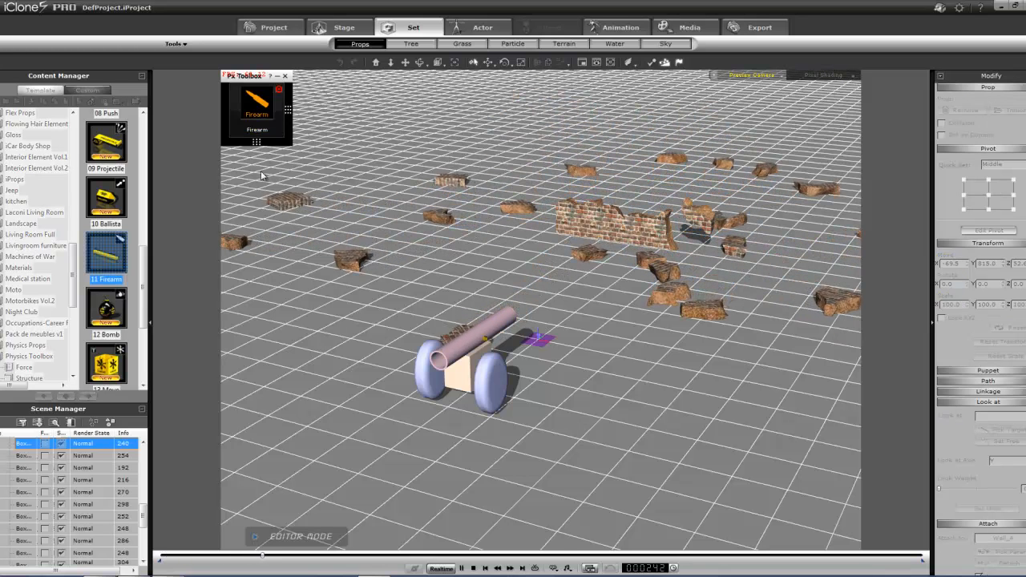
{"action": "left_click", "coordinate": [696, 224]}
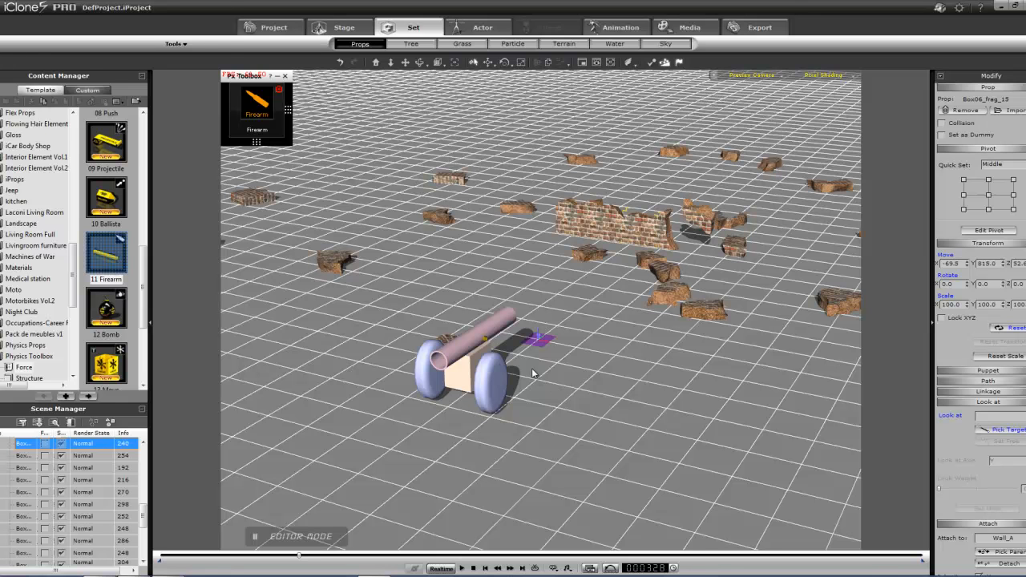
{"action": "key", "text": "space"}
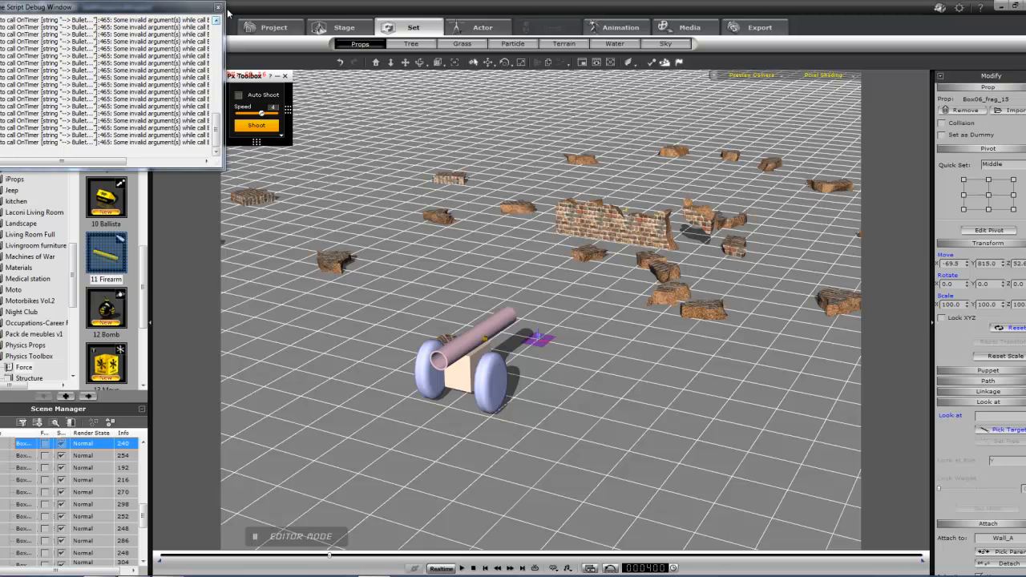
{"action": "left_click", "coordinate": [217, 6]}
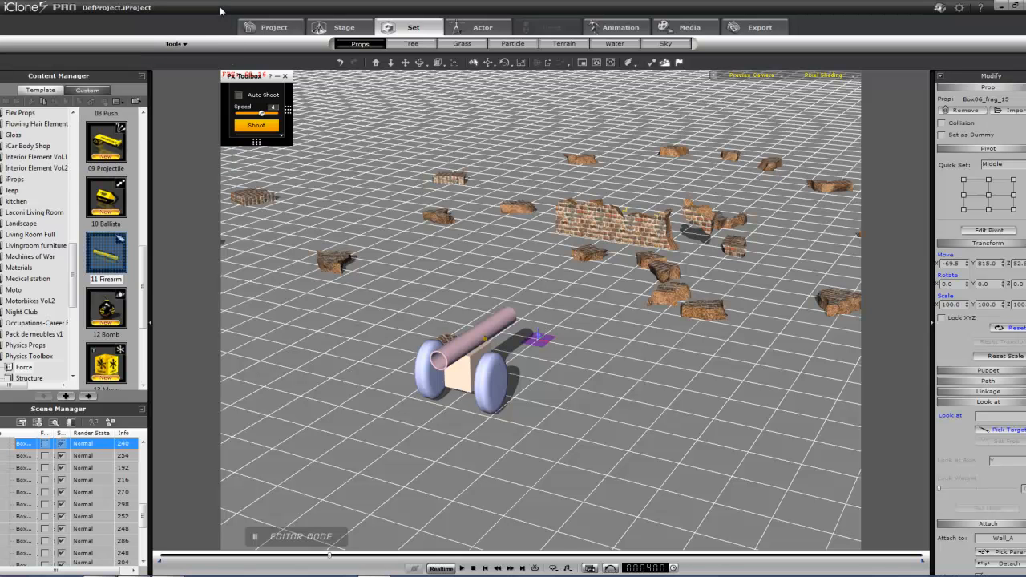
{"action": "left_click", "coordinate": [484, 569]}
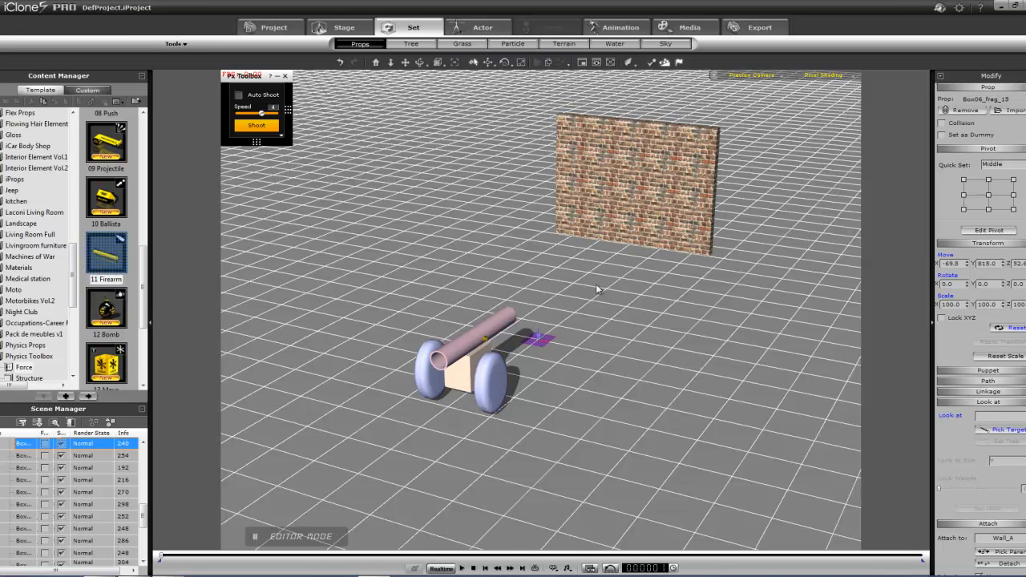
Select the group of fragments in the wall's lower corner nearest the cannon's line of fire and set their state to Frozen
{"action": "left_click", "coordinate": [664, 231]}
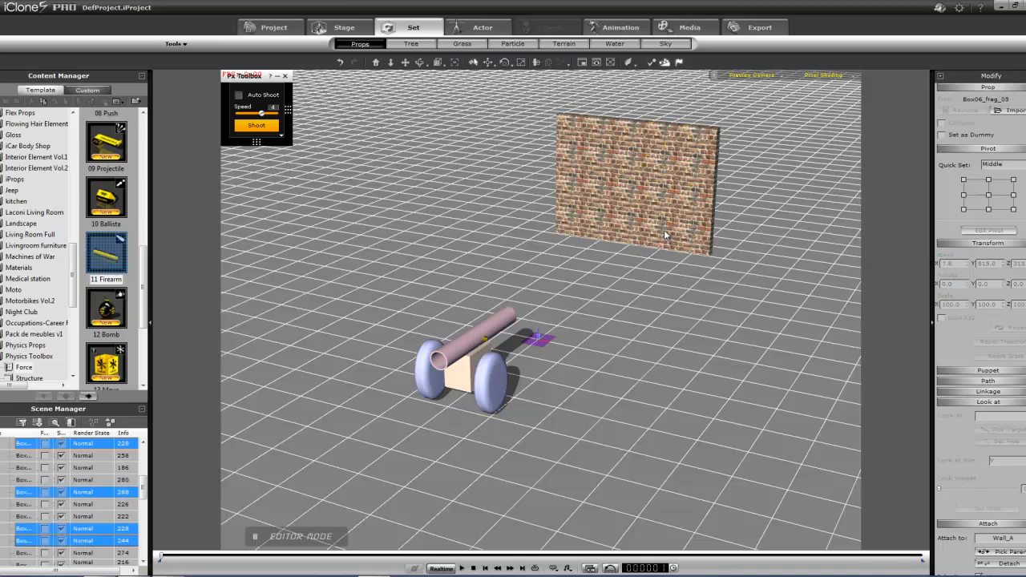
{"action": "left_click", "coordinate": [652, 64]}
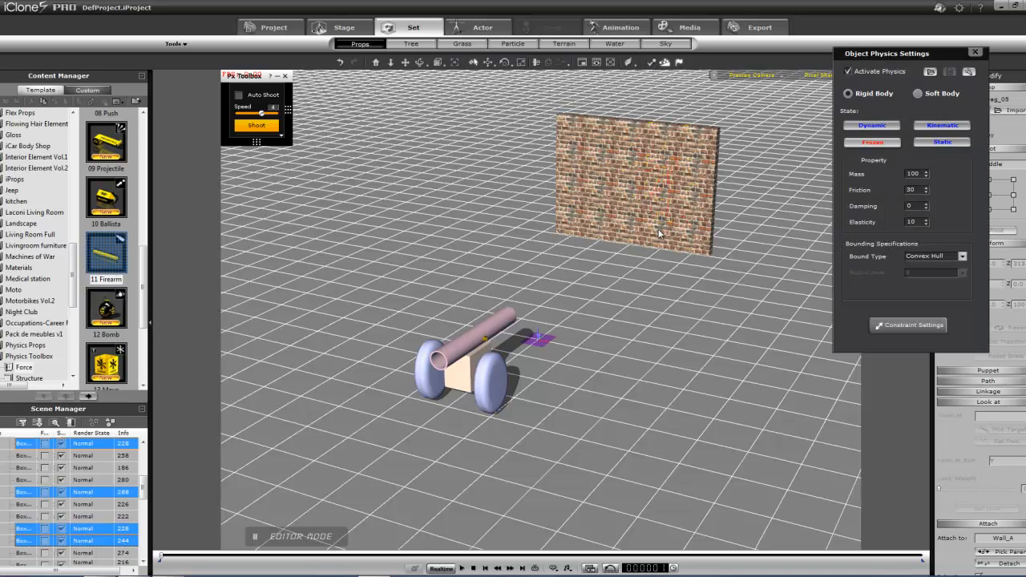
{"action": "left_click", "coordinate": [712, 253]}
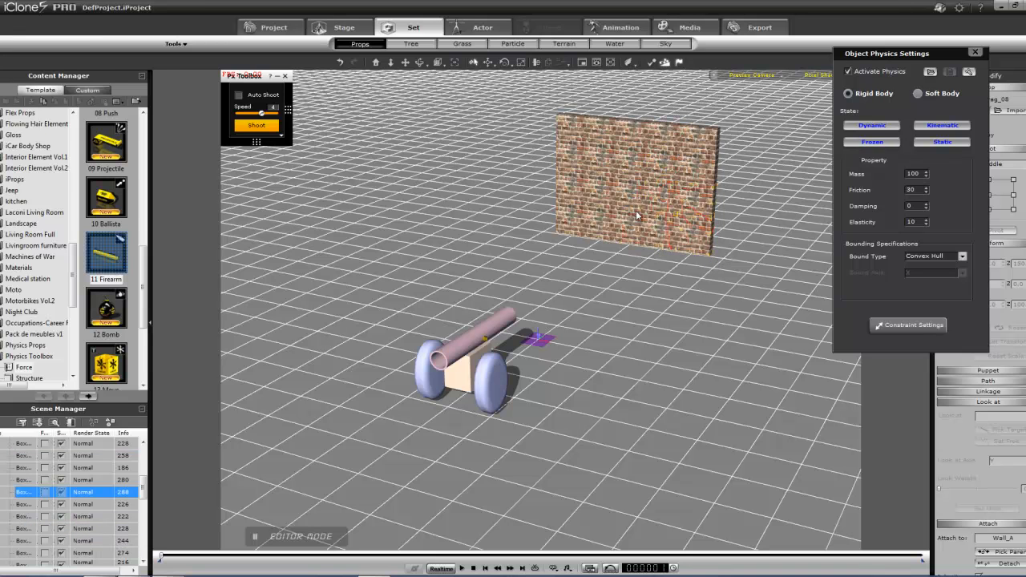
{"action": "left_click", "coordinate": [873, 142]}
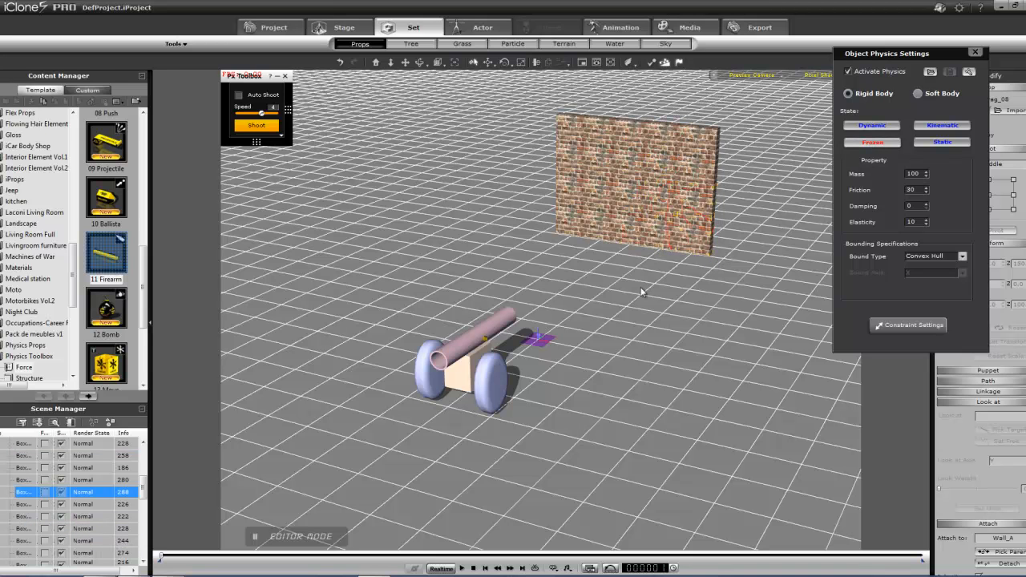
Set only the fragment Box06_frag_26 at the wall's lower corner to Static and close the physics settings
{"action": "left_click", "coordinate": [649, 264]}
{"action": "left_click_drag", "start_coordinate": [648, 204], "coordinate": [720, 259]}
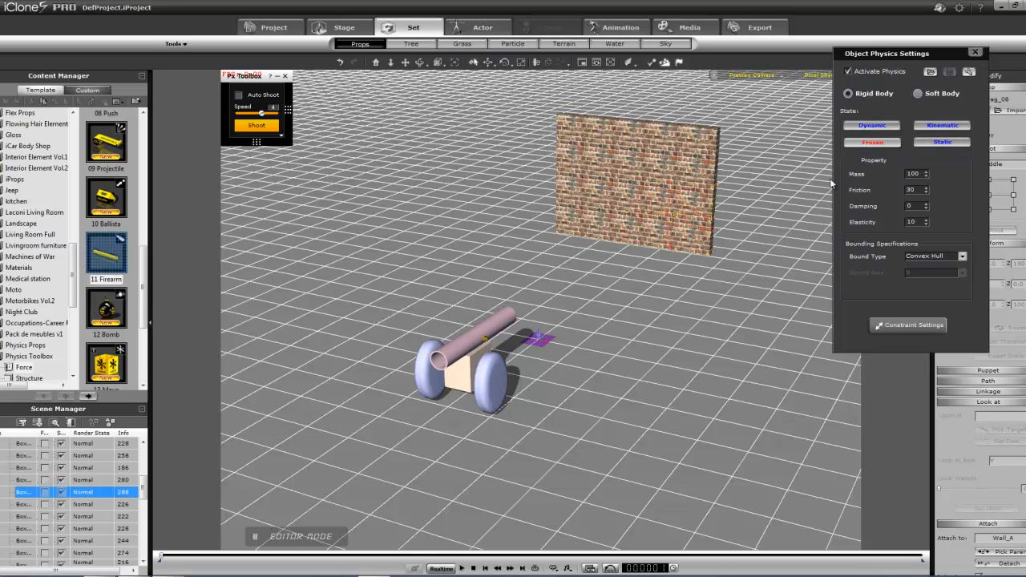
{"action": "left_click", "coordinate": [713, 275]}
{"action": "left_click", "coordinate": [702, 248]}
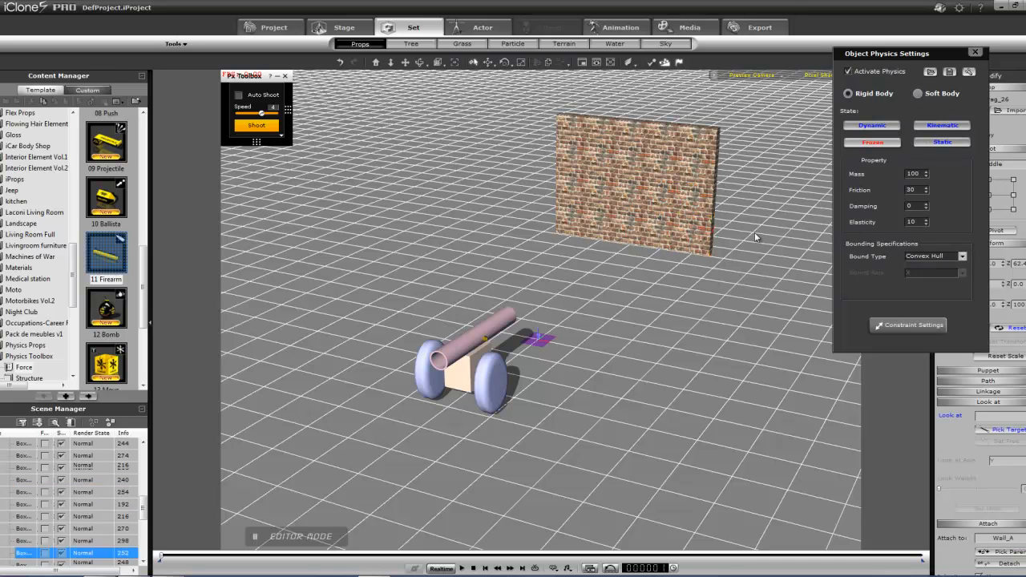
{"action": "left_click", "coordinate": [956, 144]}
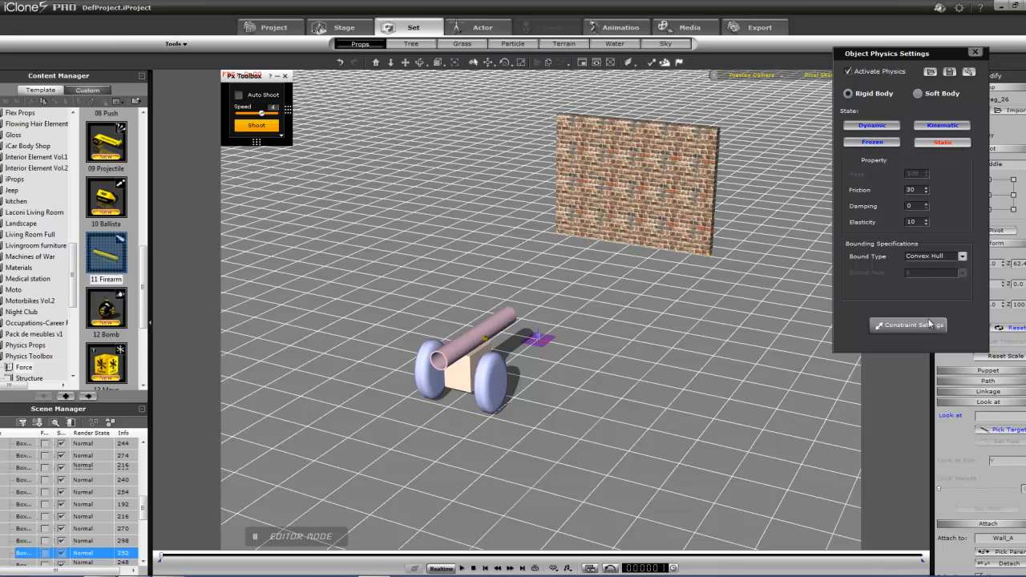
{"action": "left_click", "coordinate": [975, 51]}
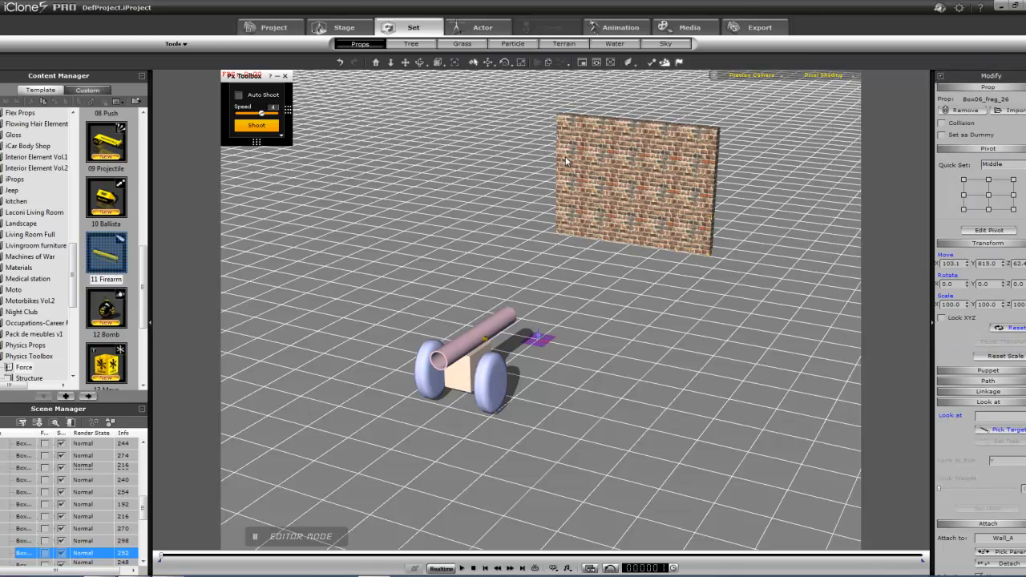
Shoot the wall with the updated fragment states, stop the simulation, and return to the first frame
{"action": "left_click", "coordinate": [254, 126]}
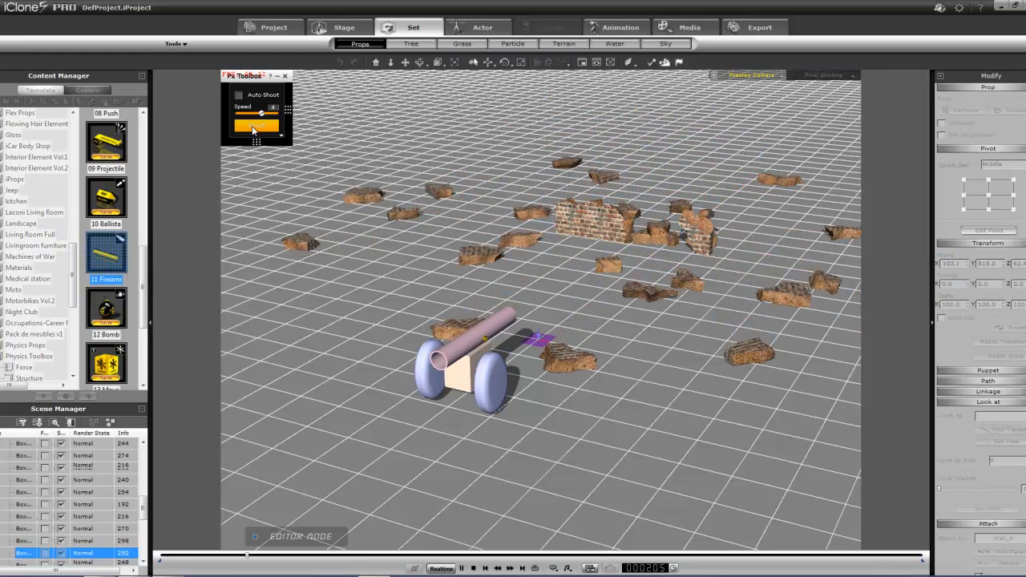
{"action": "key", "text": "space"}
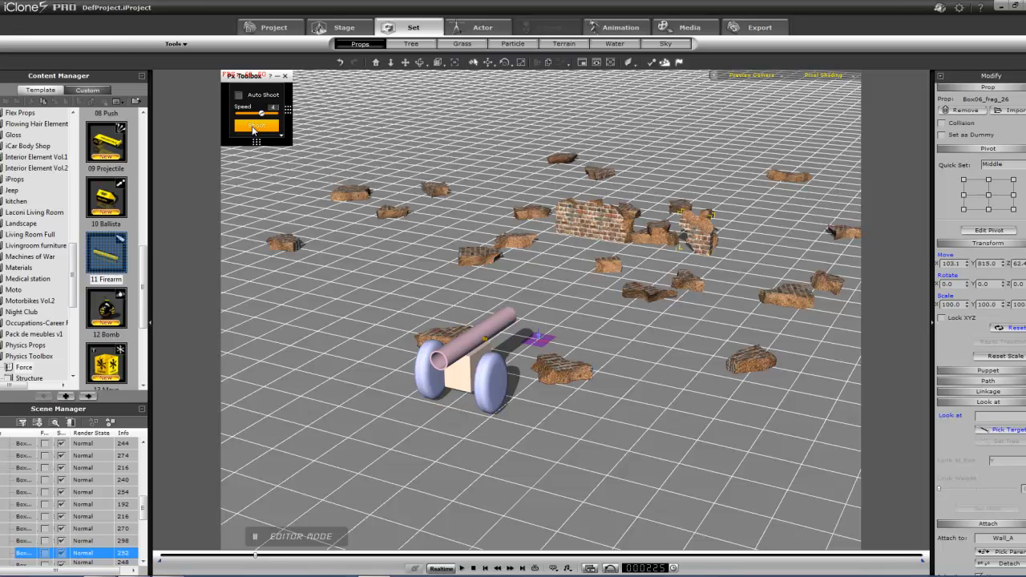
{"action": "left_click", "coordinate": [484, 567]}
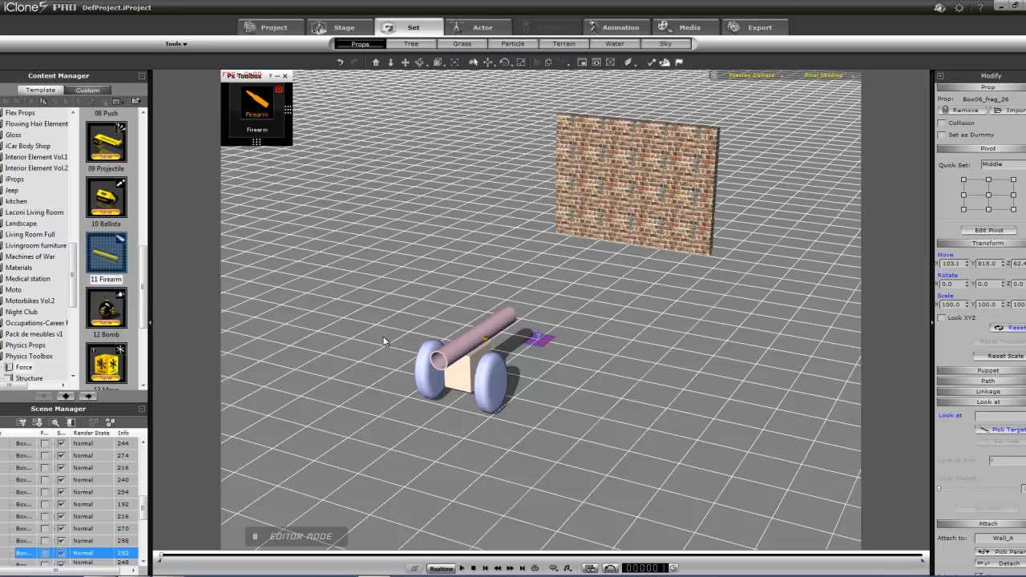
Shoot the wall once more, stop partway through the collapse, and toggle Rigid Body Simulation
{"action": "left_click", "coordinate": [248, 130]}
{"action": "left_click", "coordinate": [250, 127]}
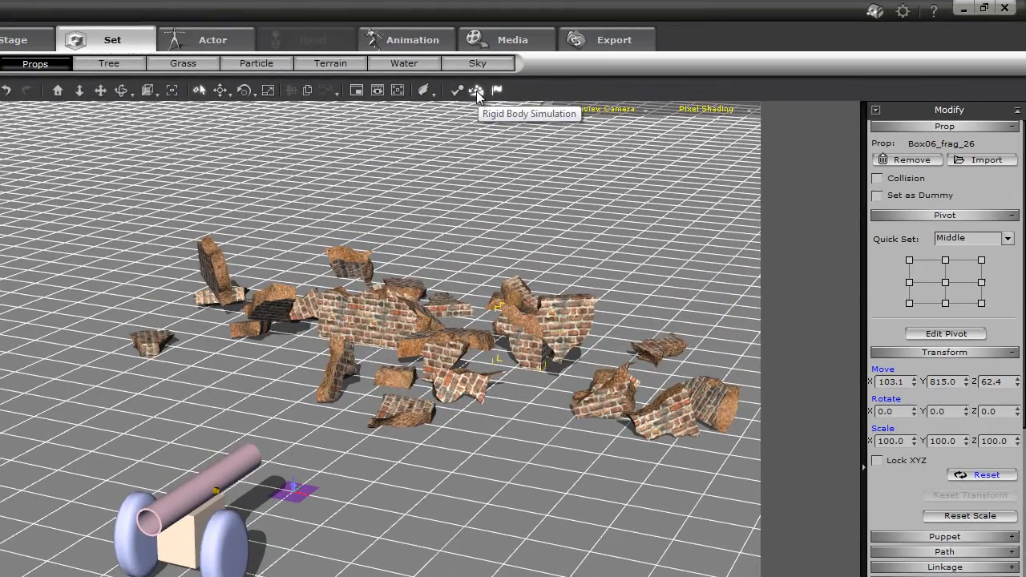
{"action": "left_click", "coordinate": [477, 92]}
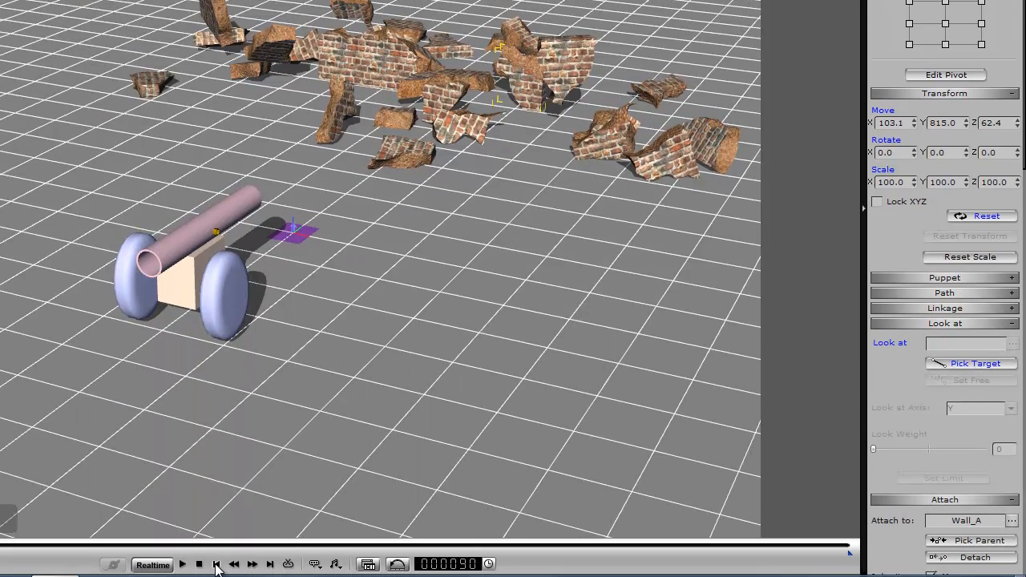
Return the simulation to its start, play back the wall's collapse, and pause once the fragments have settled
{"action": "left_click", "coordinate": [201, 565]}
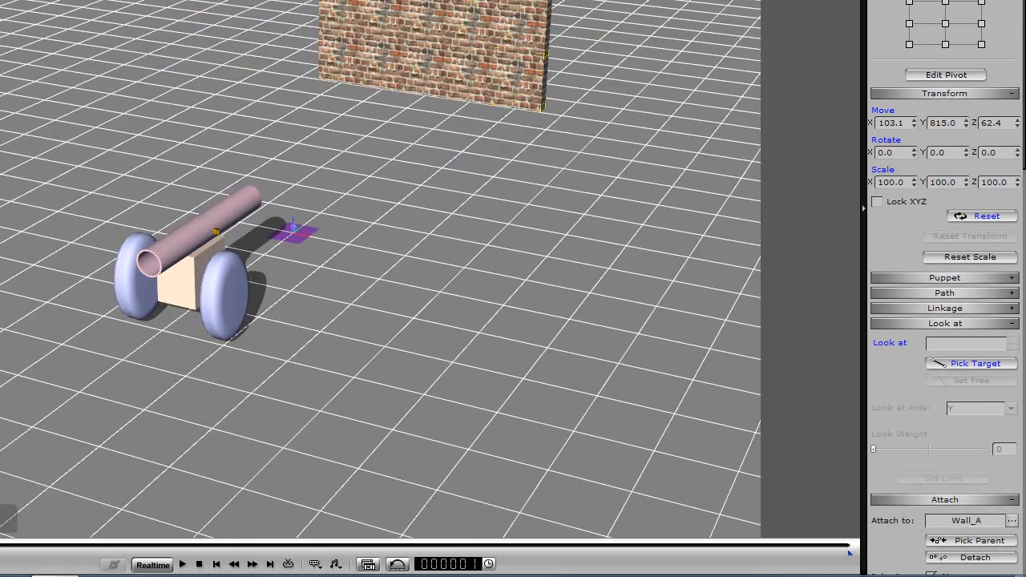
{"action": "left_click", "coordinate": [183, 566]}
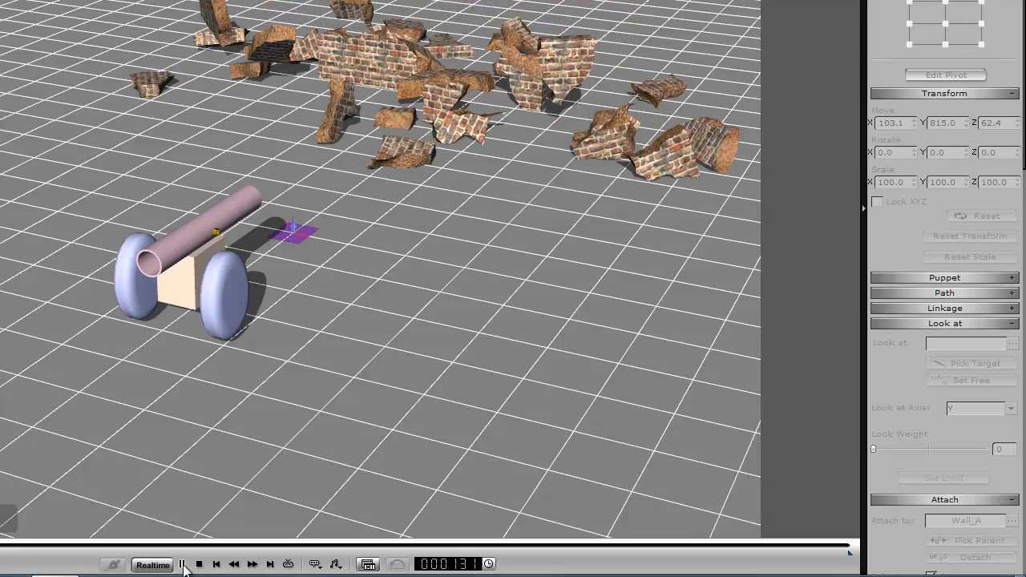
{"action": "left_click", "coordinate": [183, 566]}
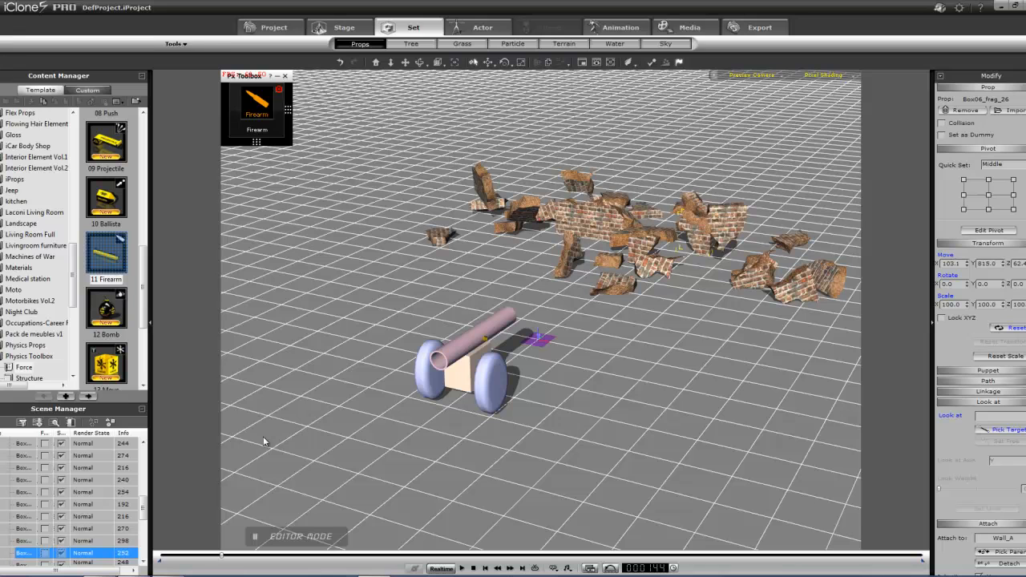
Open the Physics Toolbox web page from the toolbox help, look over its Forces category, and close that preview
{"action": "left_click", "coordinate": [273, 77]}
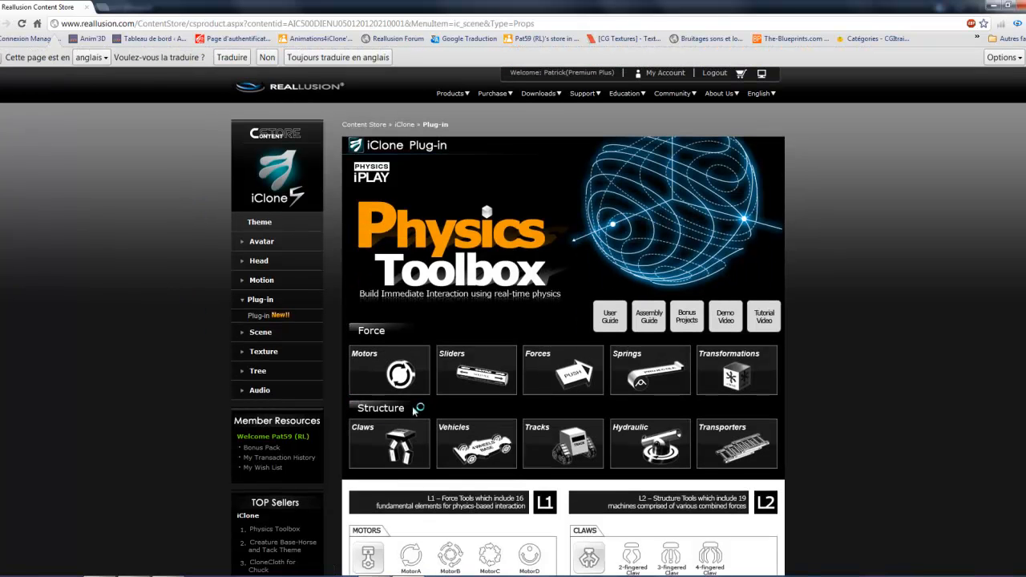
{"action": "scroll", "coordinate": [411, 412], "scroll_direction": "down", "scroll_amount": 3}
{"action": "scroll", "coordinate": [425, 401], "scroll_direction": "up", "scroll_amount": 2}
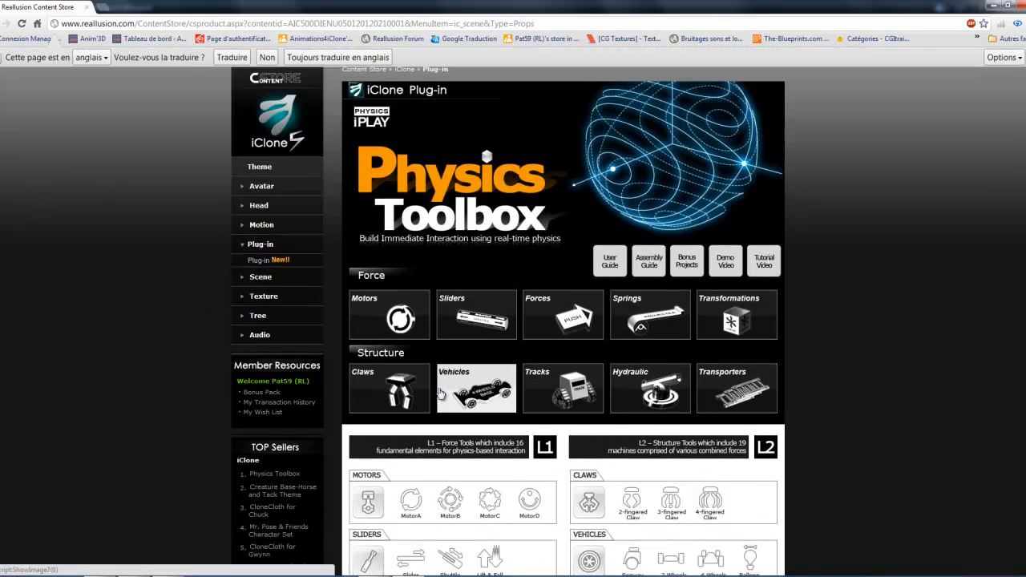
{"action": "left_click", "coordinate": [550, 320]}
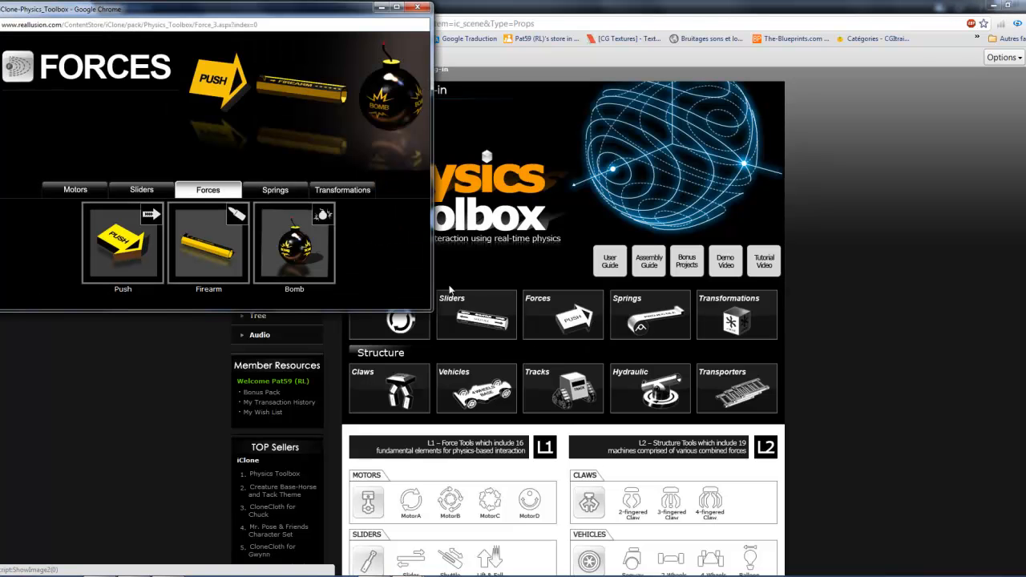
{"action": "left_click", "coordinate": [417, 7]}
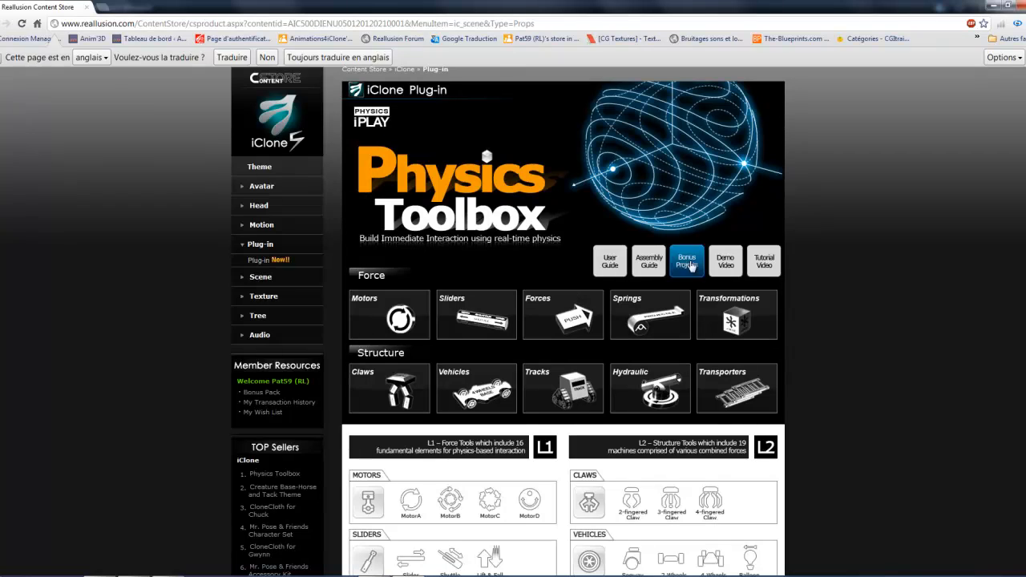
Open the Physics Toolbox User Guide and read the Firearm entry under L1: Forces, covering its basic and advanced controls
{"action": "left_click", "coordinate": [609, 261]}
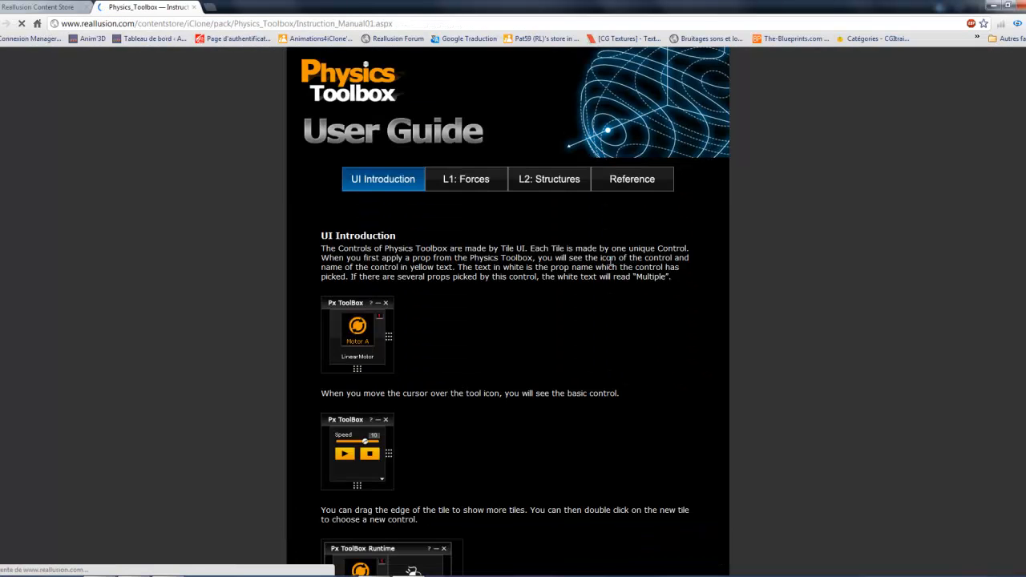
{"action": "left_click", "coordinate": [479, 199]}
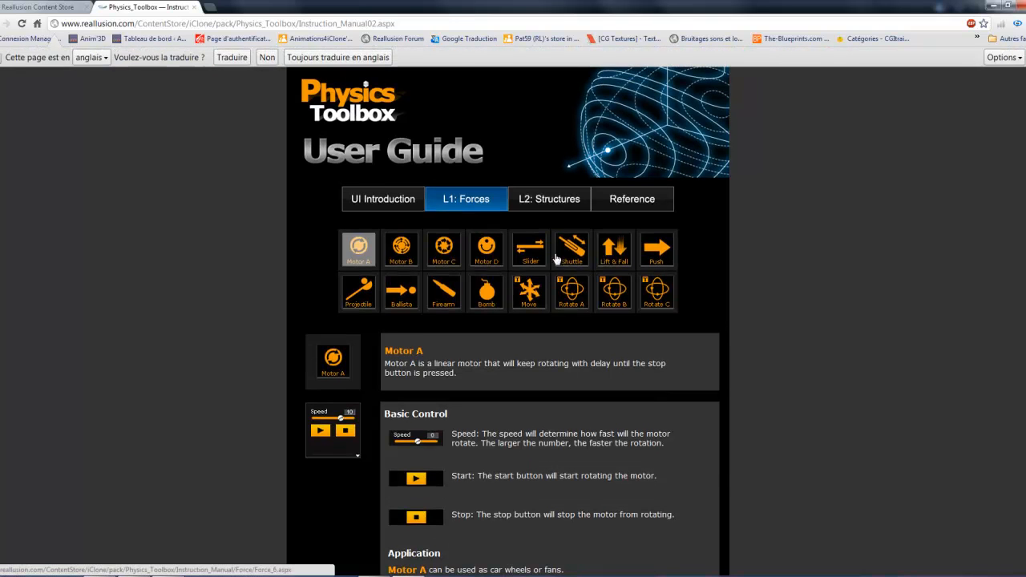
{"action": "left_click", "coordinate": [448, 293]}
{"action": "scroll", "coordinate": [507, 426], "scroll_direction": "down", "scroll_amount": 4}
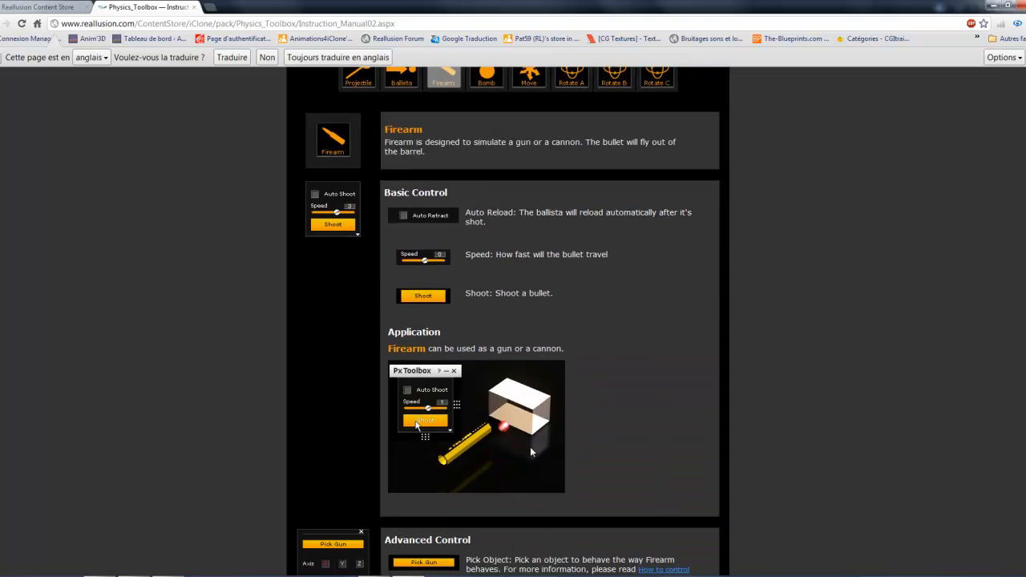
{"action": "scroll", "coordinate": [525, 431], "scroll_direction": "down", "scroll_amount": 6}
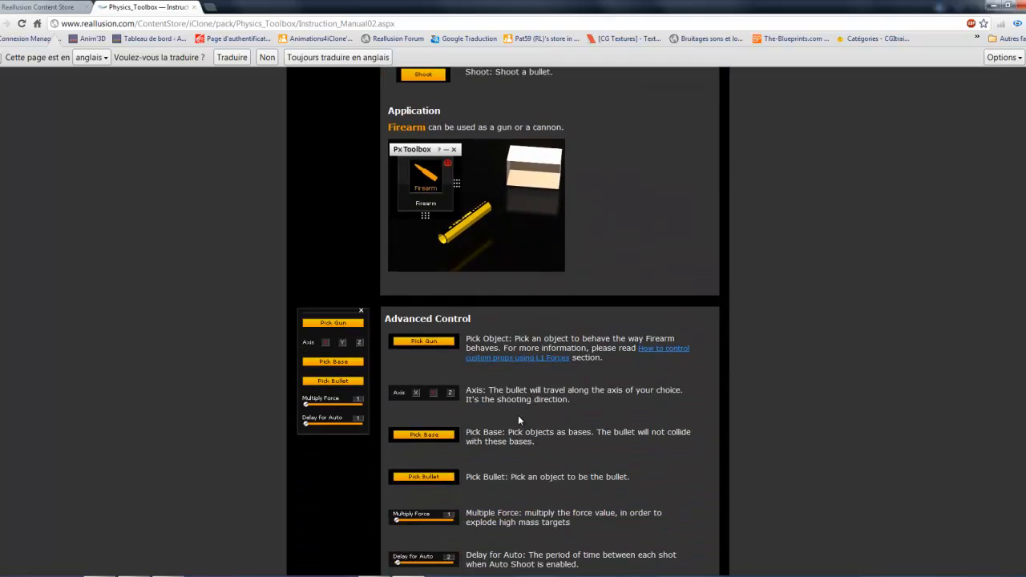